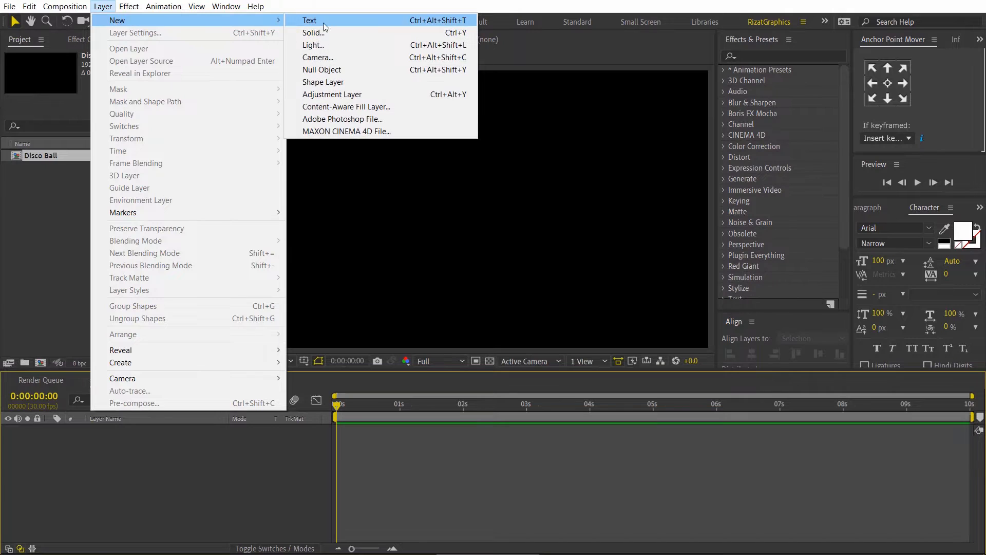
# Step: Create a white 1920 x 1080 px solid layer named Noise
pyautogui.click(328, 33)
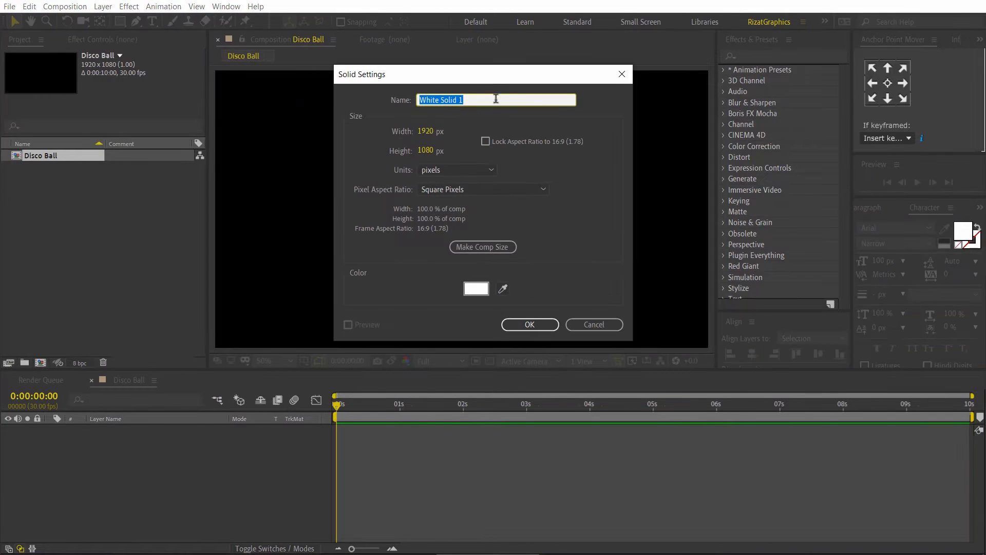
pyautogui.write('Noise')
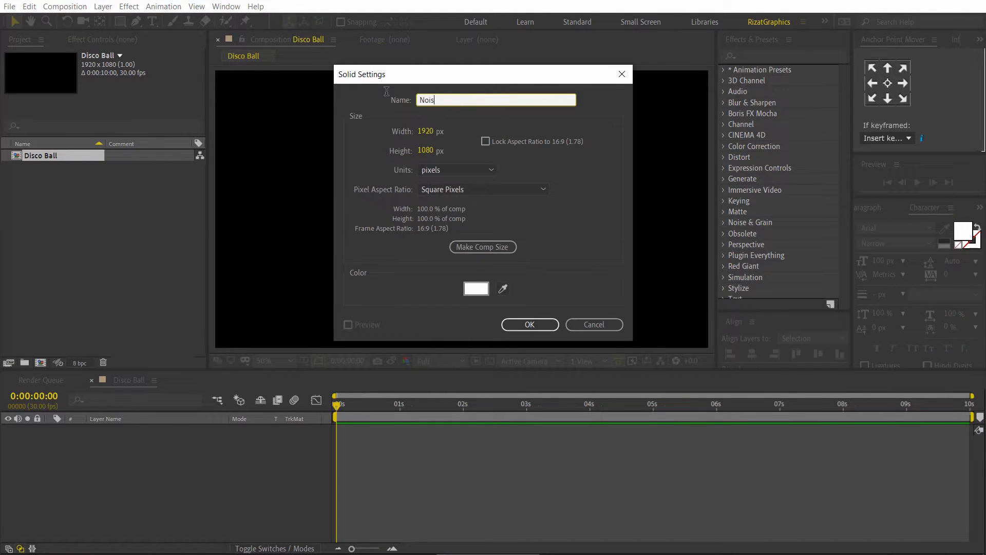
pyautogui.click(529, 323)
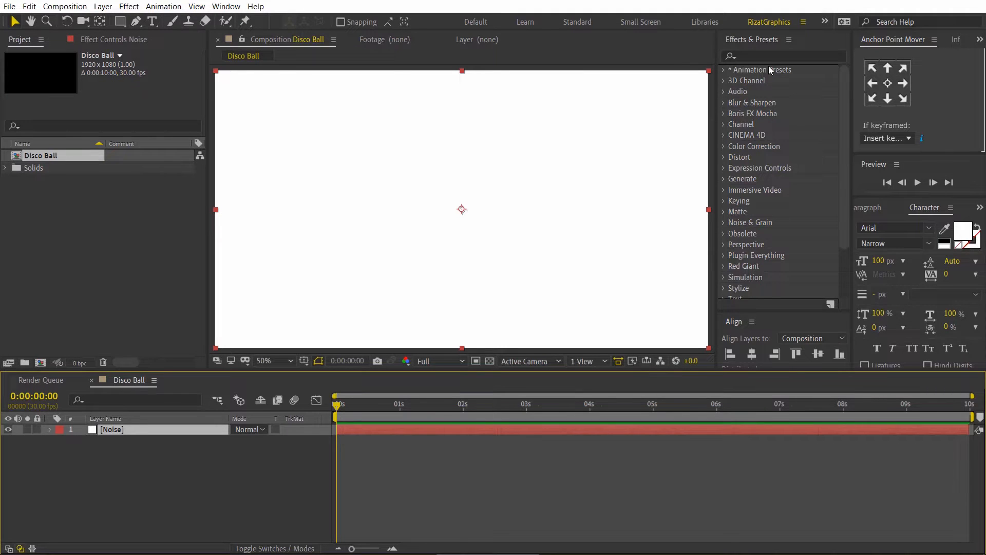
# Step: Find the Fractal Noise effect and apply it to the Noise layer
pyautogui.click(767, 56)
pyautogui.write('fracta')
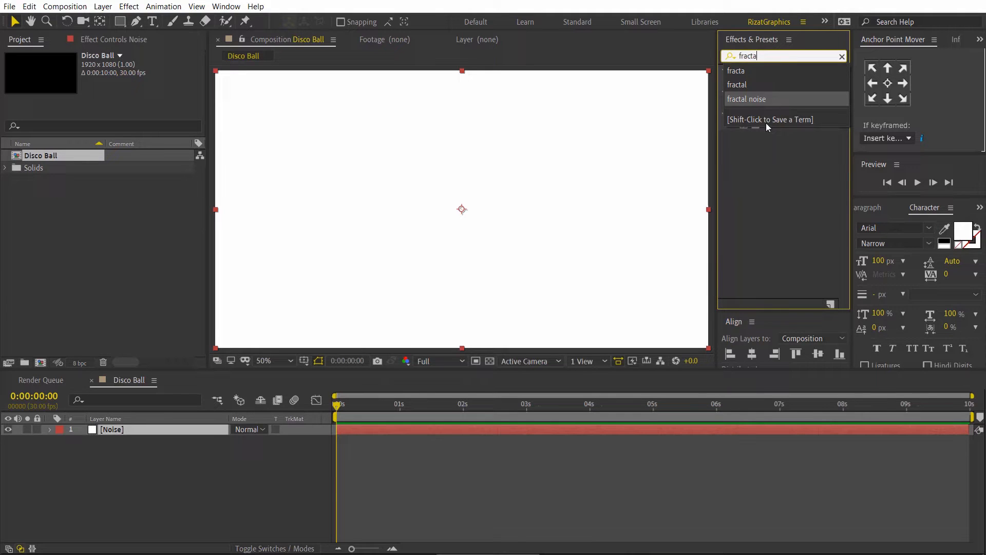
pyautogui.click(773, 153)
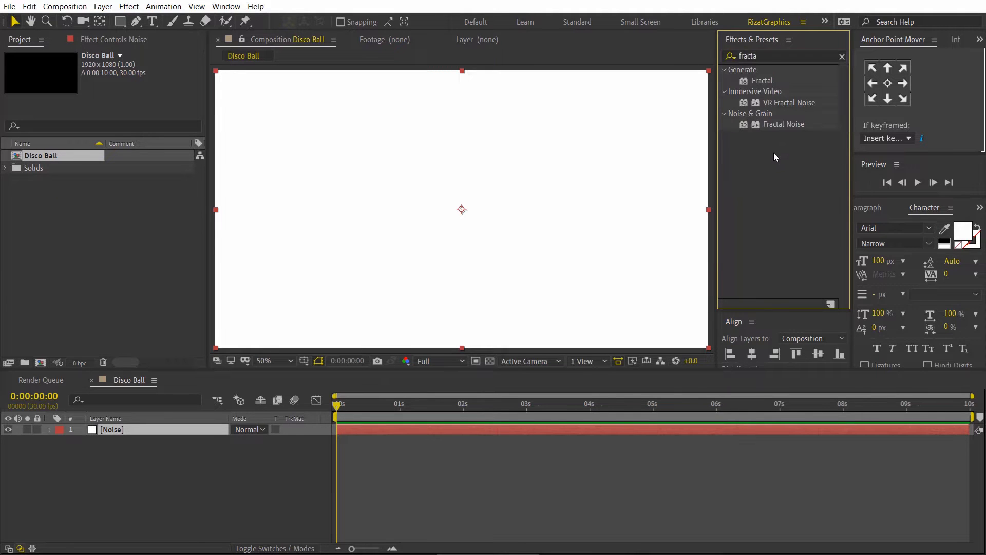
pyautogui.click(780, 125)
pyautogui.moveTo(781, 124); pyautogui.dragTo(526, 222)
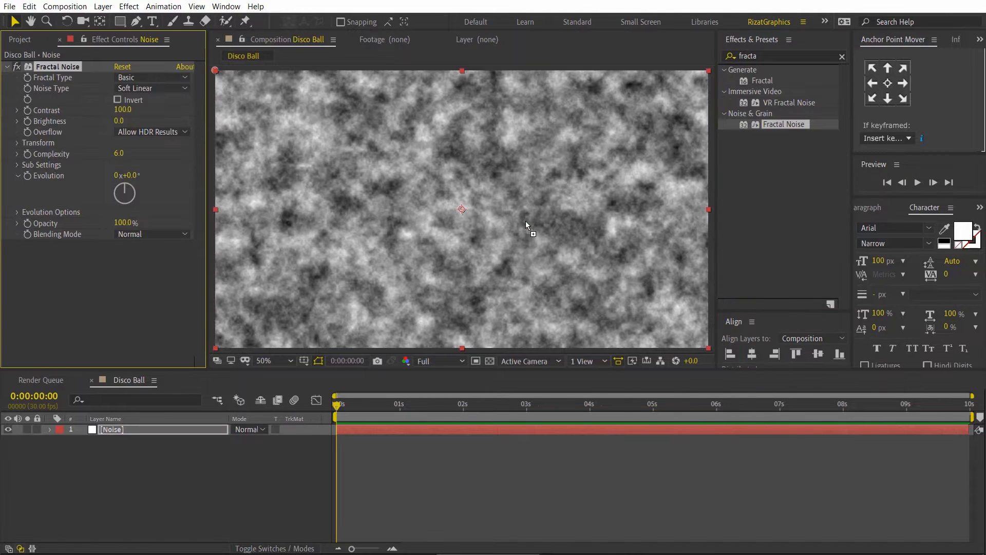
# Step: Set the Fractal Noise type to Block and its complexity to 1.0
pyautogui.click(174, 88)
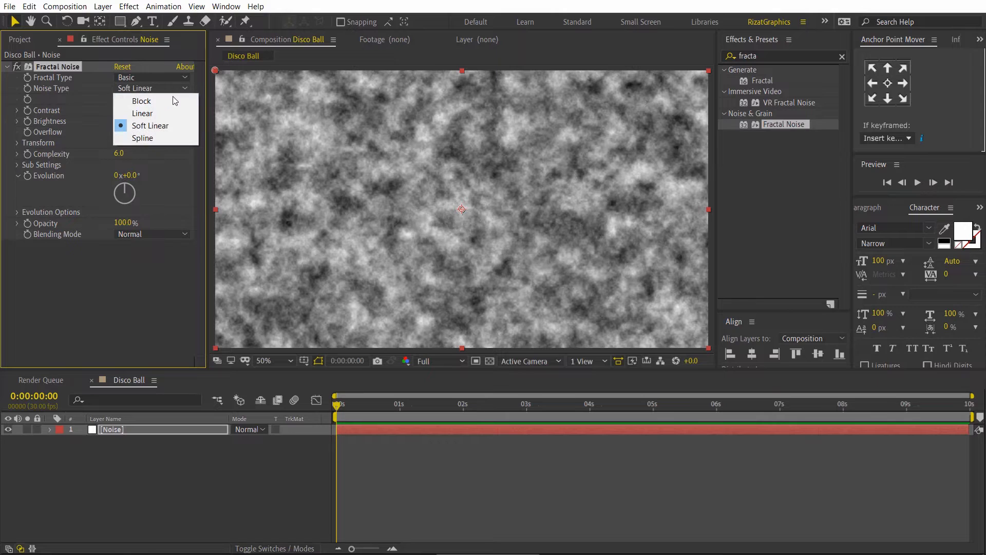
pyautogui.click(172, 99)
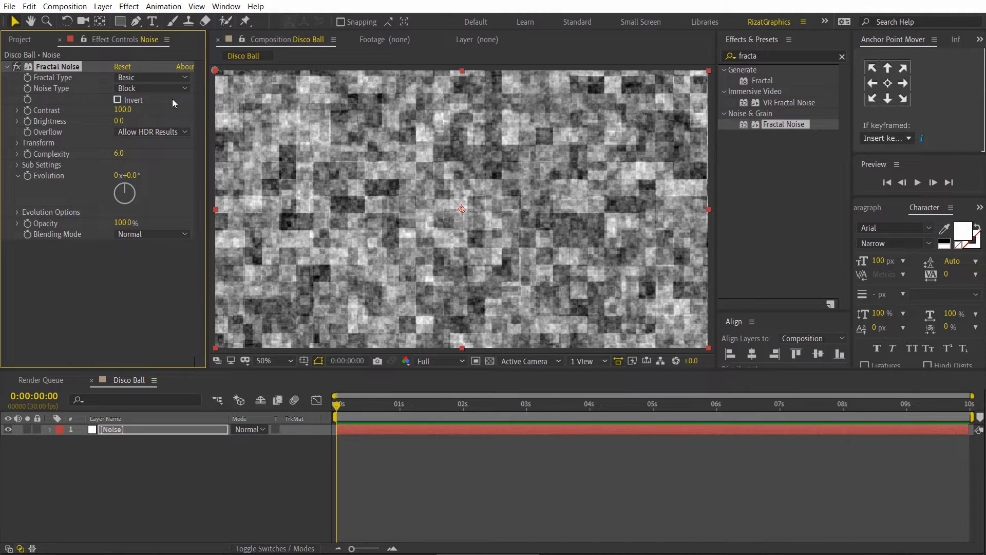
pyautogui.click(119, 153)
pyautogui.press('Return')
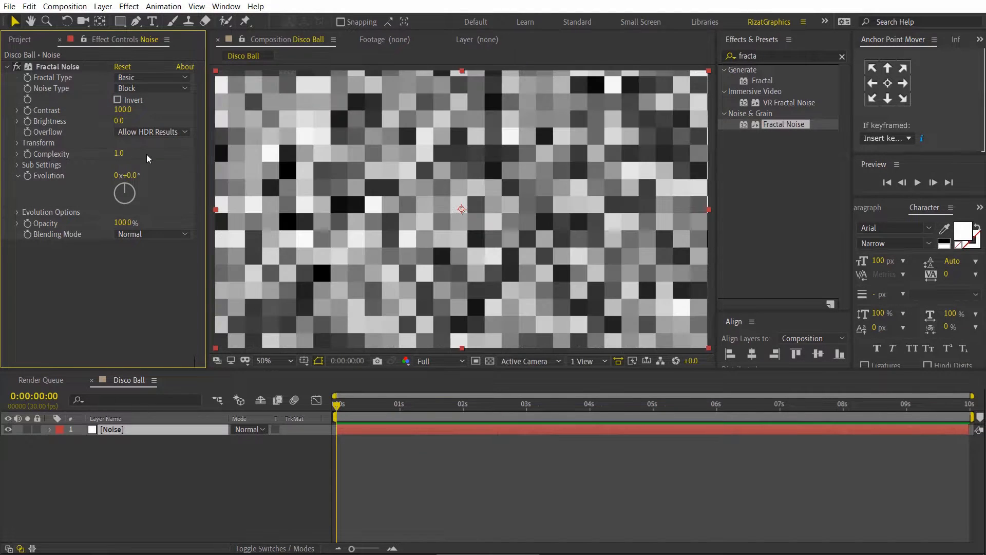
# Step: Add an expression to the Fractal Noise Evolution that multiplies time by a constant, replacing the default expression
pyautogui.keyDown('alt'); pyautogui.click(28, 177); pyautogui.keyUp('alt')
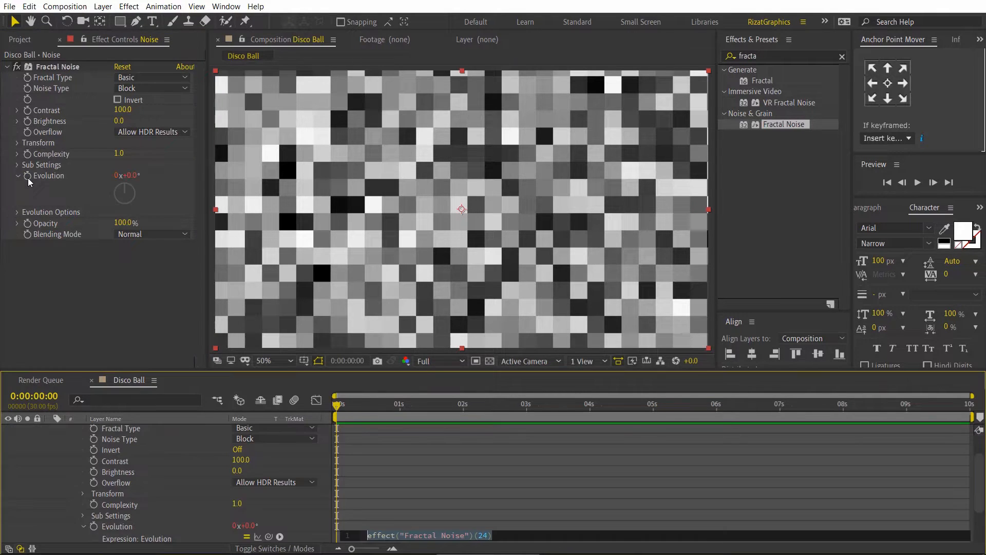
pyautogui.click(522, 532)
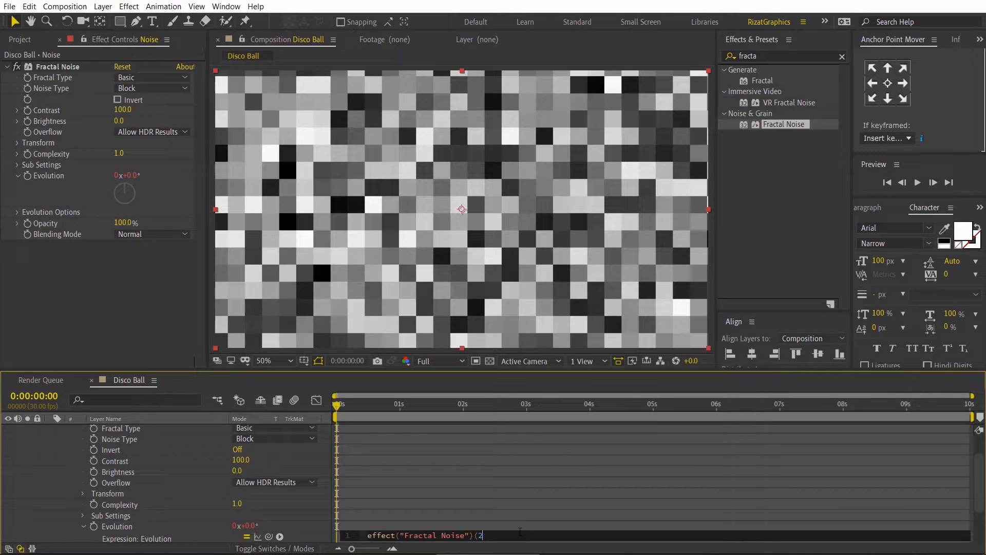
pyautogui.press('BackSpace')
pyautogui.press('BackSpace')
pyautogui.press('BackSpace')
pyautogui.press('BackSpace')
pyautogui.press('BackSpace')
pyautogui.press('BackSpace')
pyautogui.press('BackSpace')
pyautogui.press('BackSpace')
pyautogui.press('BackSpace')
pyautogui.press('BackSpace')
pyautogui.press('BackSpace')
pyautogui.press('BackSpace')
pyautogui.press('BackSpace')
pyautogui.press('BackSpace')
pyautogui.press('BackSpace')
pyautogui.press('BackSpace')
pyautogui.press('BackSpace')
pyautogui.press('BackSpace')
pyautogui.press('BackSpace')
pyautogui.press('BackSpace')
pyautogui.write('tim')
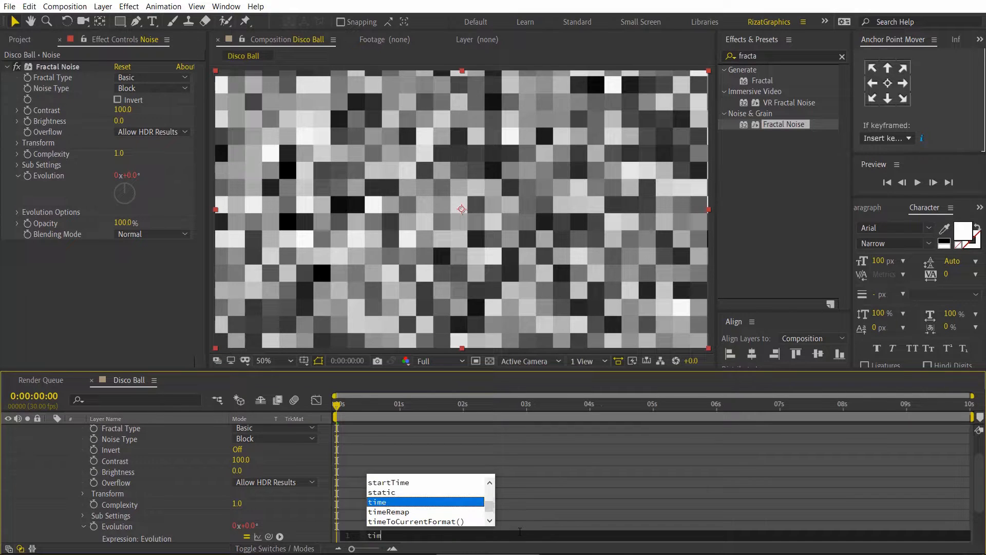
pyautogui.write('e*')
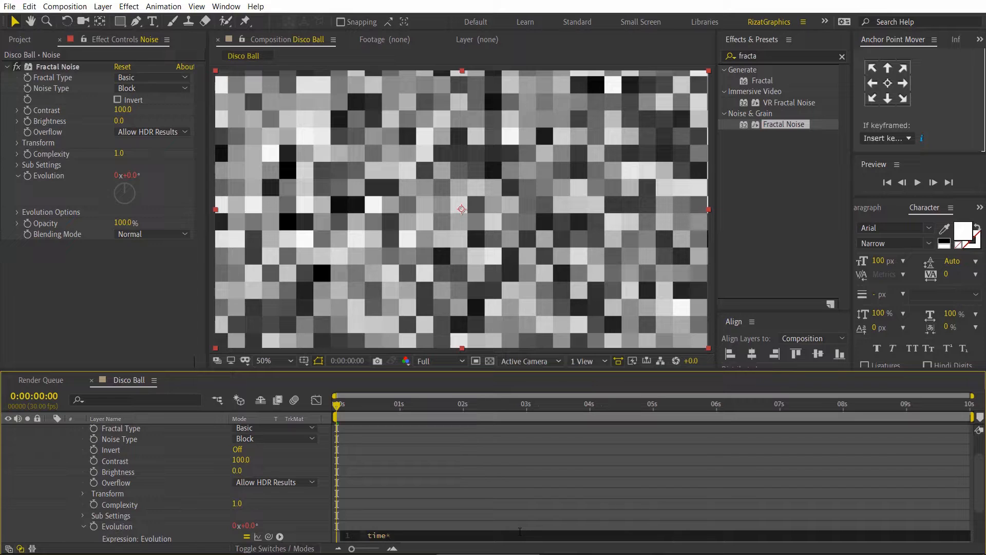
pyautogui.click(466, 494)
# Step: Collapse the Noise layer's properties and play back a preview of the animated block noise
pyautogui.scroll(3, 100, 468)
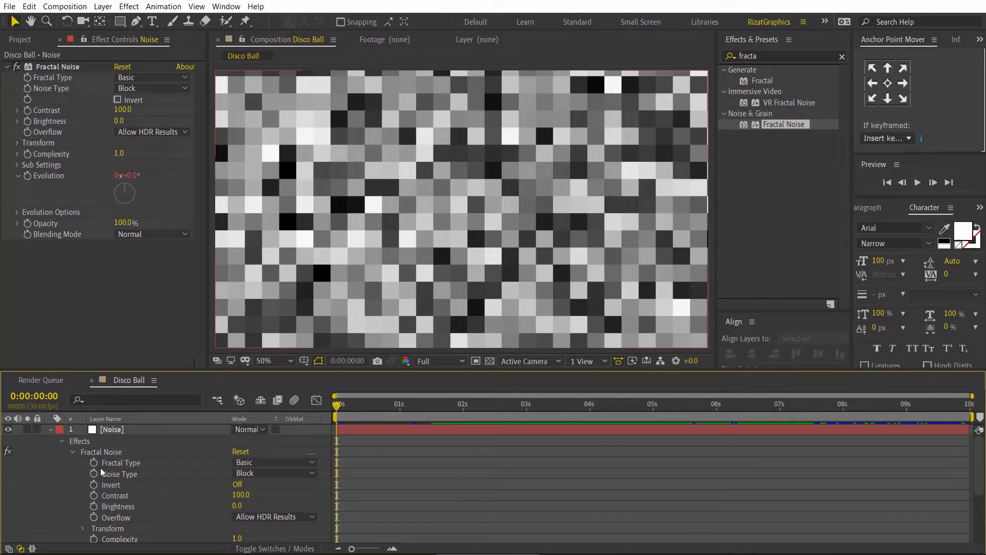
pyautogui.click(49, 432)
pyautogui.click(918, 183)
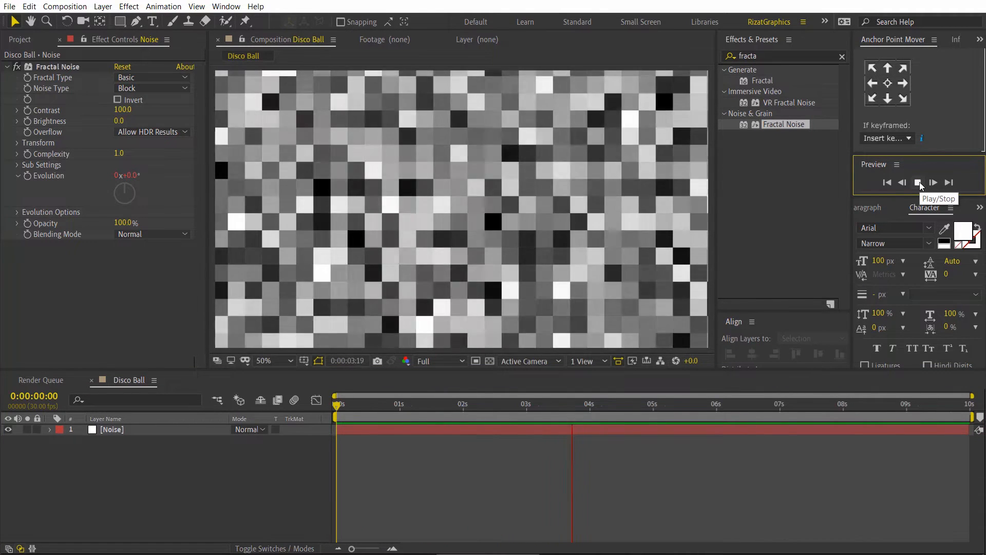
pyautogui.click(917, 182)
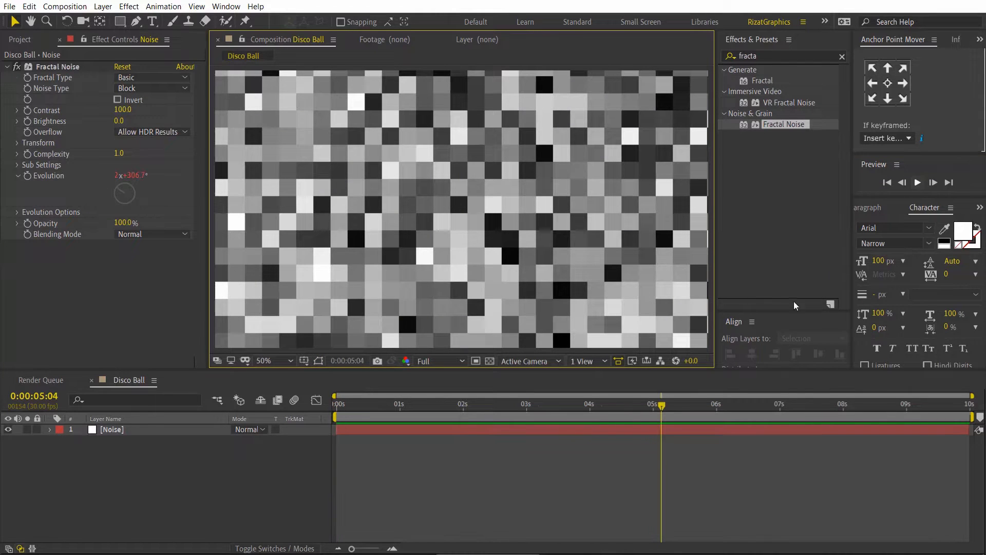
# Step: Create a second white solid named Gradient at the composition size of 1920 x 1080 px
pyautogui.rightClick(174, 479)
pyautogui.moveTo(287, 358)
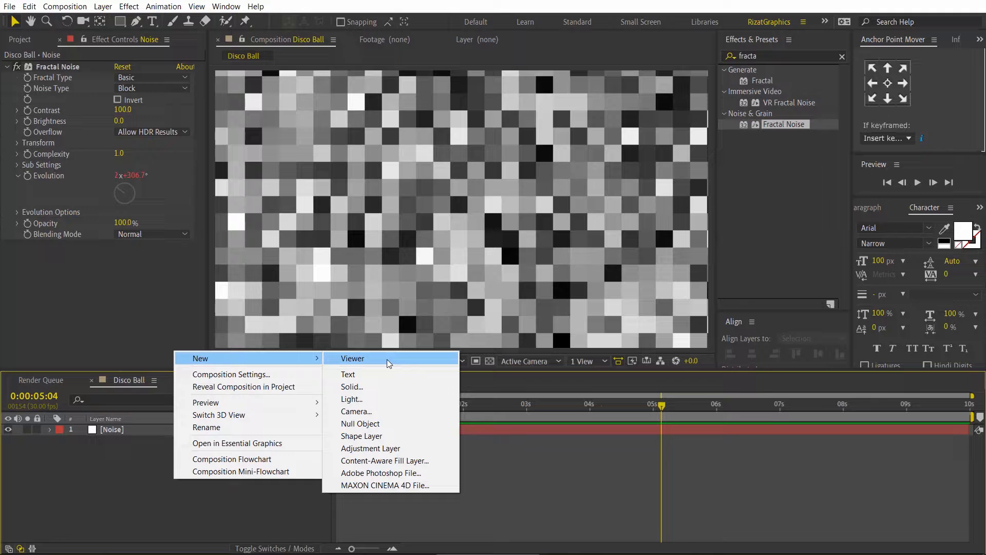
pyautogui.click(409, 385)
pyautogui.click(485, 99)
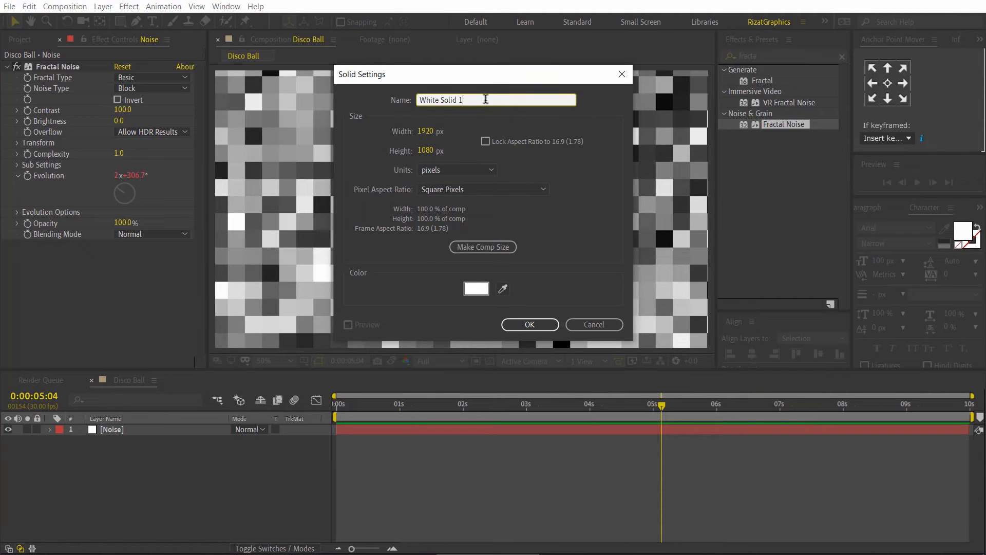
pyautogui.press('BackSpace')
pyautogui.press('BackSpace')
pyautogui.press('BackSpace')
pyautogui.press('BackSpace')
pyautogui.press('BackSpace')
pyautogui.press('BackSpace')
pyautogui.press('BackSpace')
pyautogui.press('BackSpace')
pyautogui.press('BackSpace')
pyautogui.press('BackSpace')
pyautogui.press('BackSpace')
pyautogui.press('BackSpace')
pyautogui.click(495, 244)
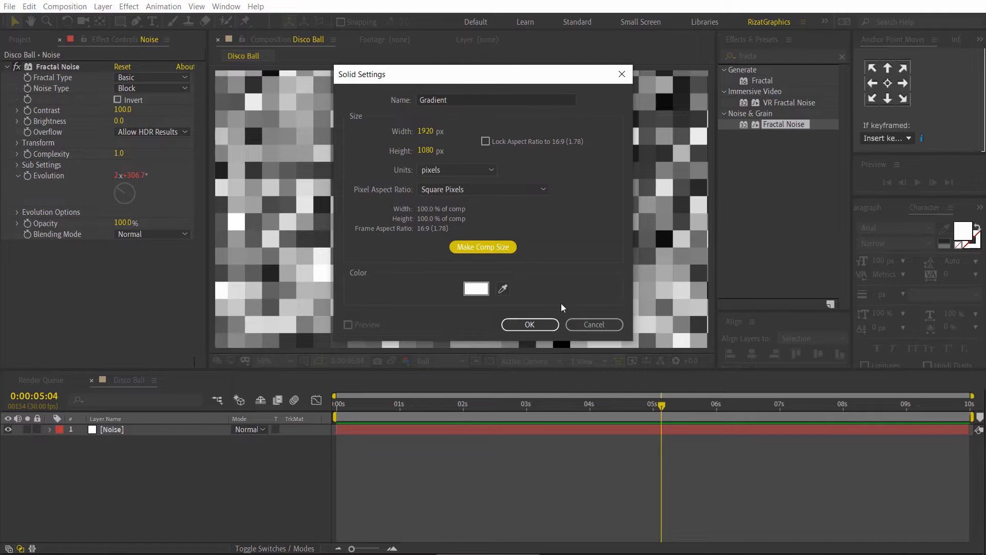
pyautogui.click(548, 325)
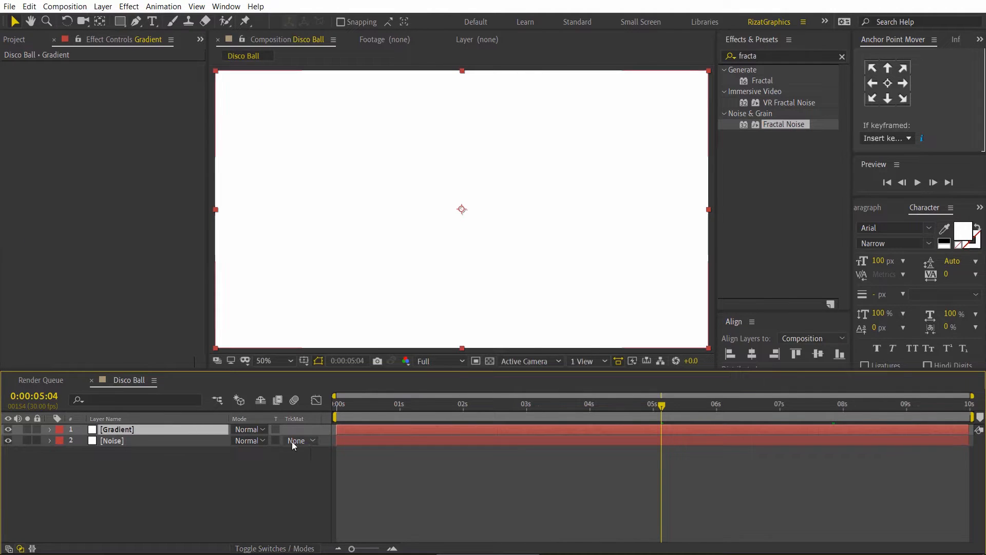
# Step: Add a Gradient Overlay layer style to the Gradient layer
pyautogui.rightClick(178, 430)
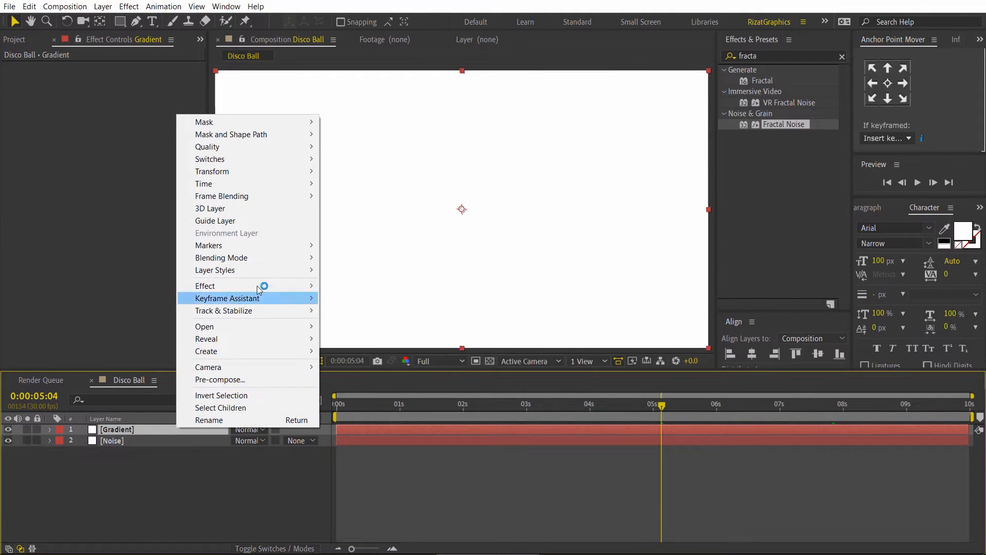
pyautogui.moveTo(262, 272)
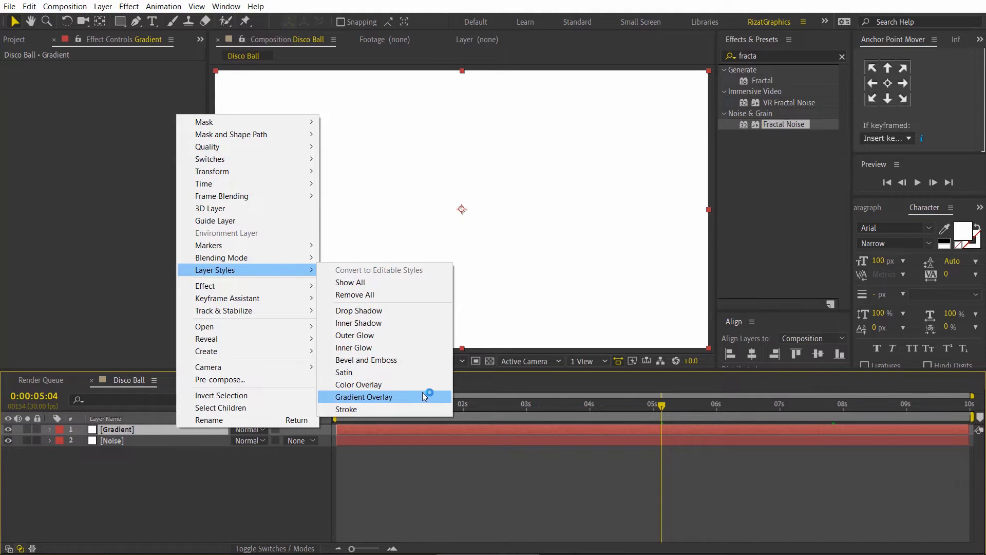
pyautogui.click(364, 396)
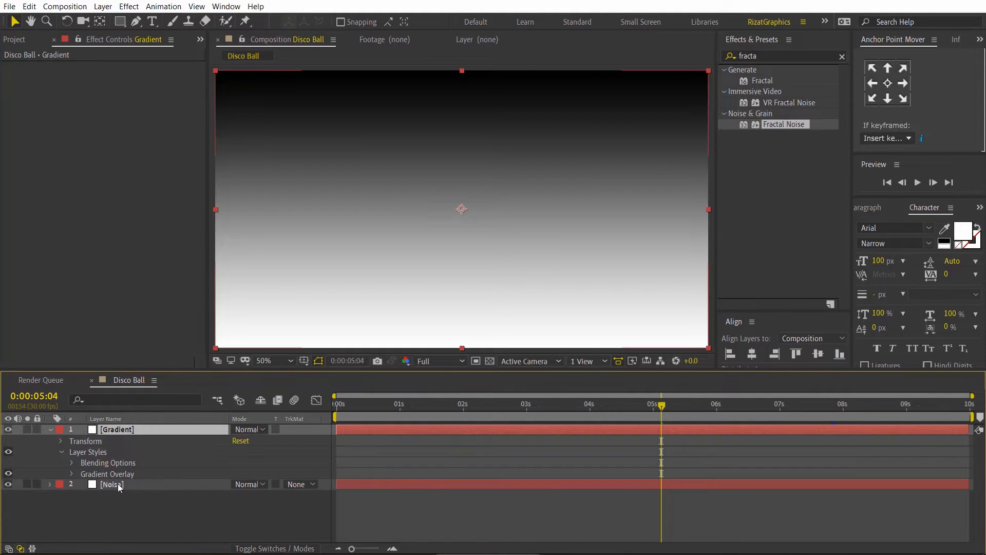
# Step: Edit the Gradient Overlay's colors and set the white starting stop to pure red, FF0000
pyautogui.click(71, 474)
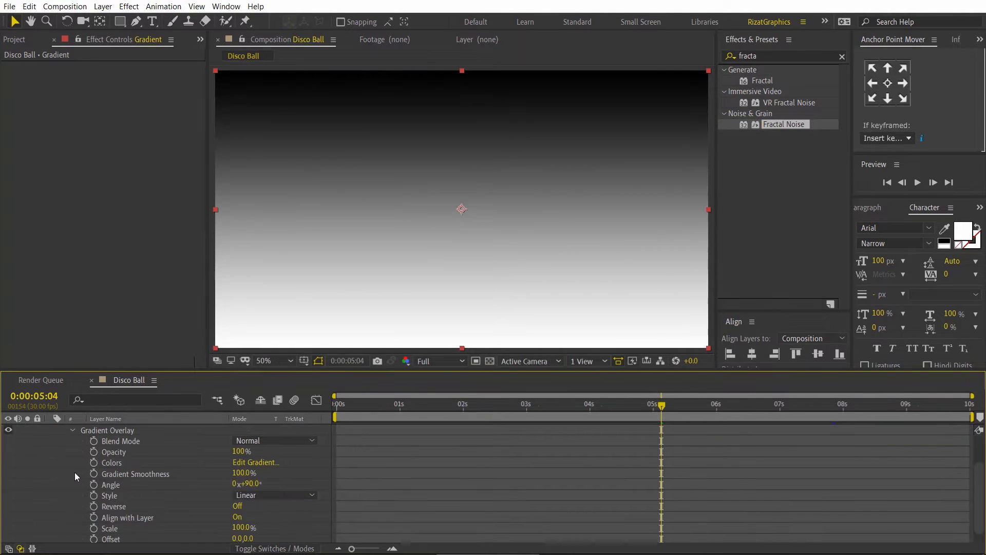
pyautogui.click(264, 463)
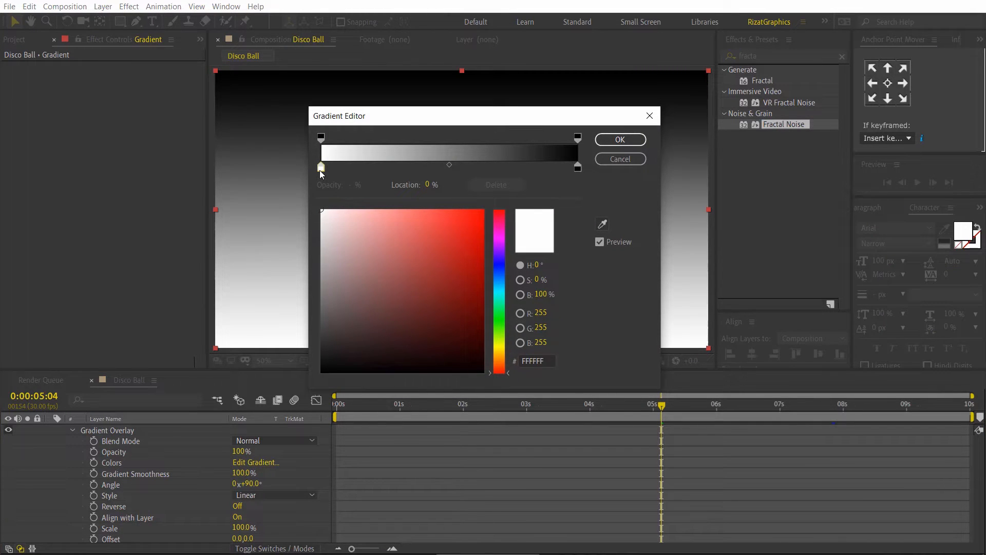
pyautogui.moveTo(405, 234); pyautogui.dragTo(501, 203)
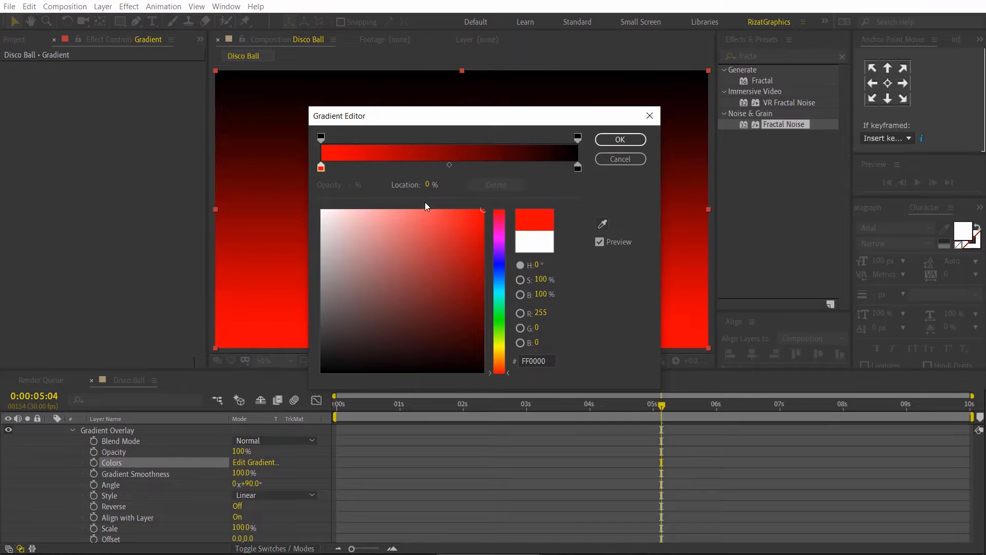
# Step: Add evenly spaced color stops from 11% onward, running through magenta, blue, cyan, green and yellow, and make the end stop red
pyautogui.click(349, 167)
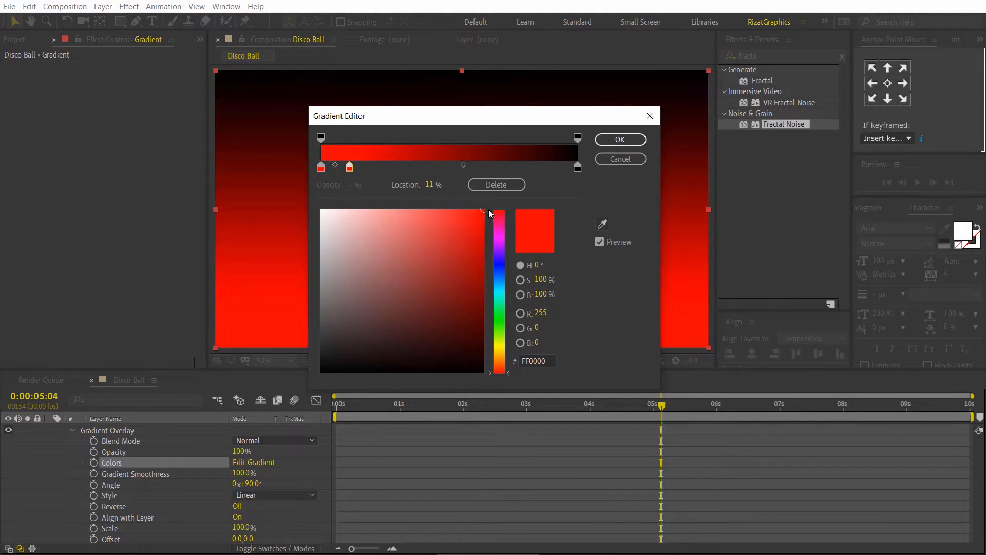
pyautogui.moveTo(491, 211); pyautogui.dragTo(490, 311)
pyautogui.click(375, 167)
pyautogui.click(400, 167)
pyautogui.click(425, 168)
pyautogui.click(451, 167)
pyautogui.click(477, 167)
pyautogui.click(500, 168)
pyautogui.click(525, 168)
pyautogui.moveTo(490, 311); pyautogui.dragTo(496, 369)
pyautogui.click(552, 168)
pyautogui.click(578, 167)
pyautogui.click(483, 210)
pyautogui.click(620, 140)
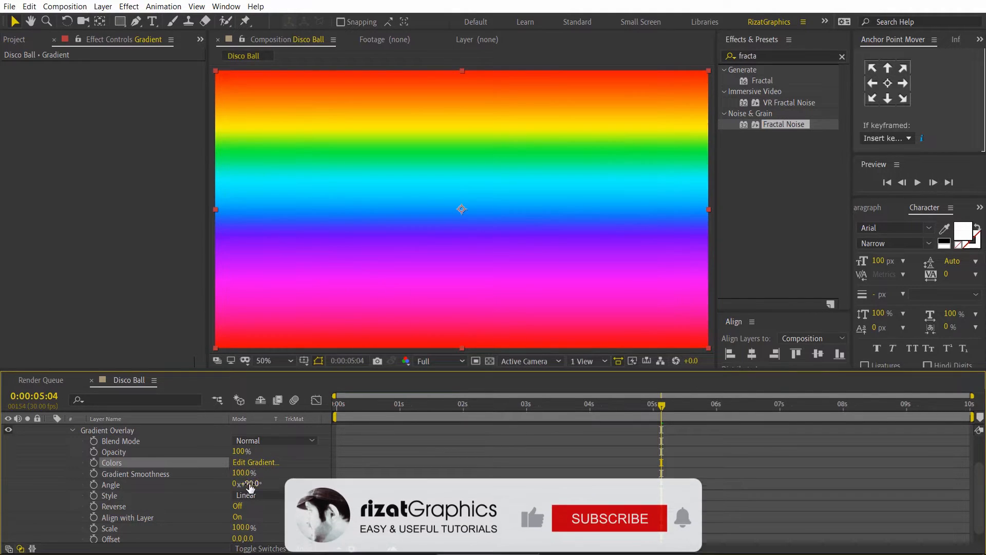
# Step: Set the Gradient Overlay angle to 51° and collapse the Gradient layer's properties
pyautogui.moveTo(250, 487); pyautogui.dragTo(221, 482)
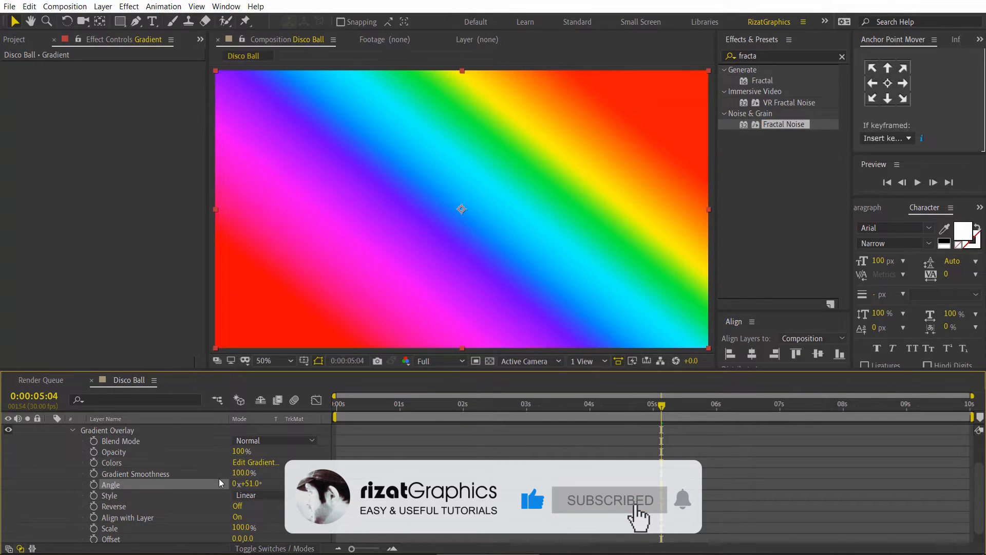
pyautogui.scroll(3, 60, 439)
pyautogui.click(50, 430)
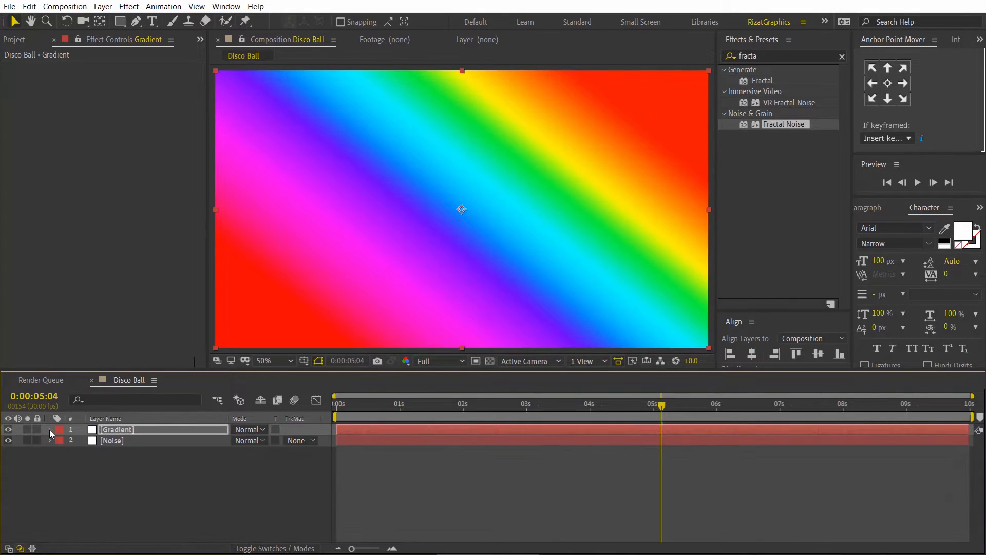
# Step: Pre-compose the Gradient layer as Colorful Gradient, moving all attributes into the new composition
pyautogui.rightClick(125, 430)
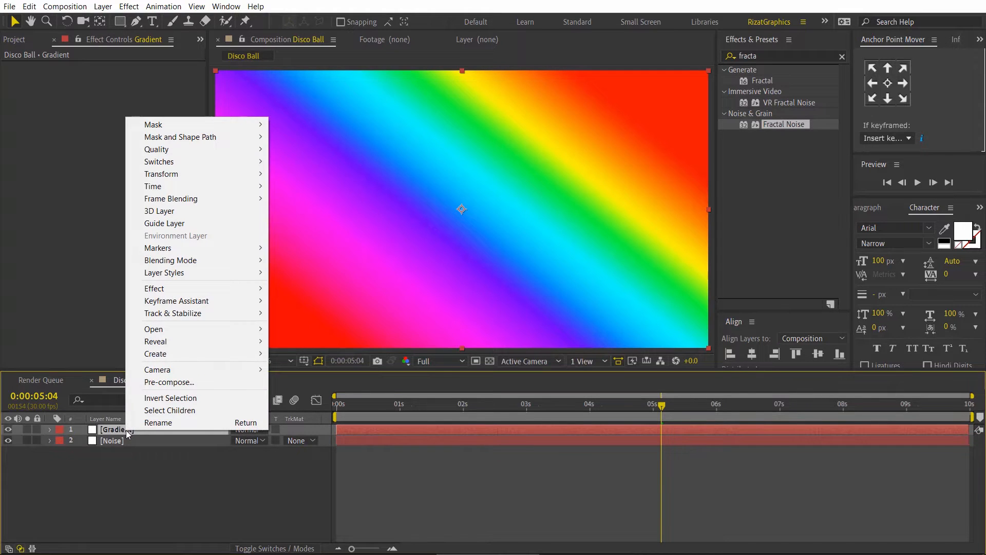
pyautogui.click(195, 384)
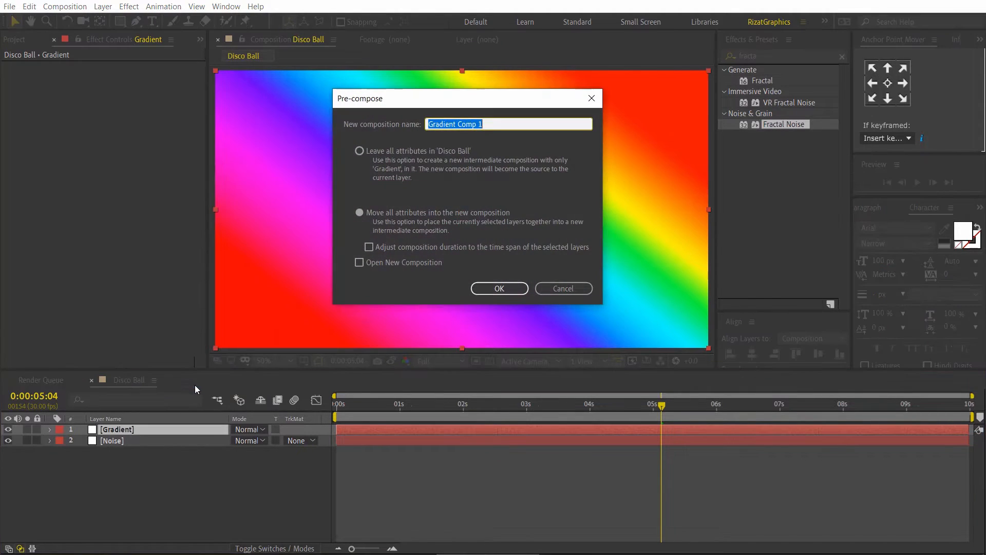
pyautogui.write('Colorful Gradient')
pyautogui.click(360, 213)
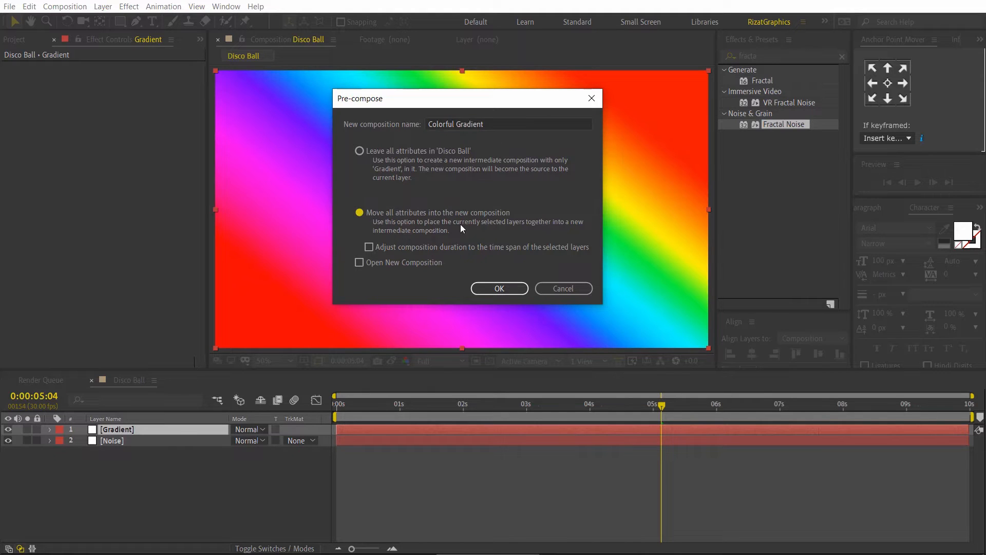
pyautogui.click(497, 289)
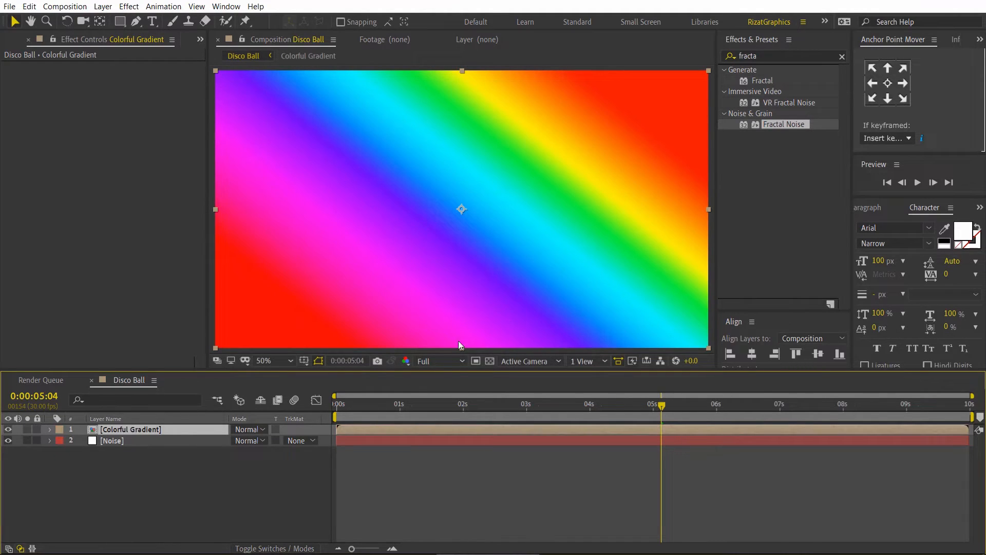
# Step: Set the Colorful Gradient layer's blending mode to Overlay and preview the animation from the first frame
pyautogui.click(246, 430)
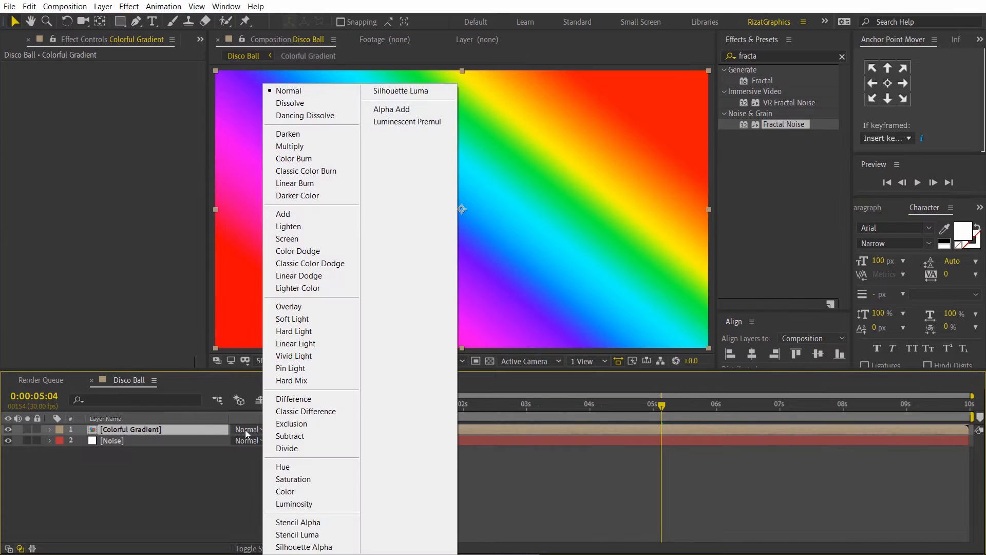
pyautogui.click(310, 307)
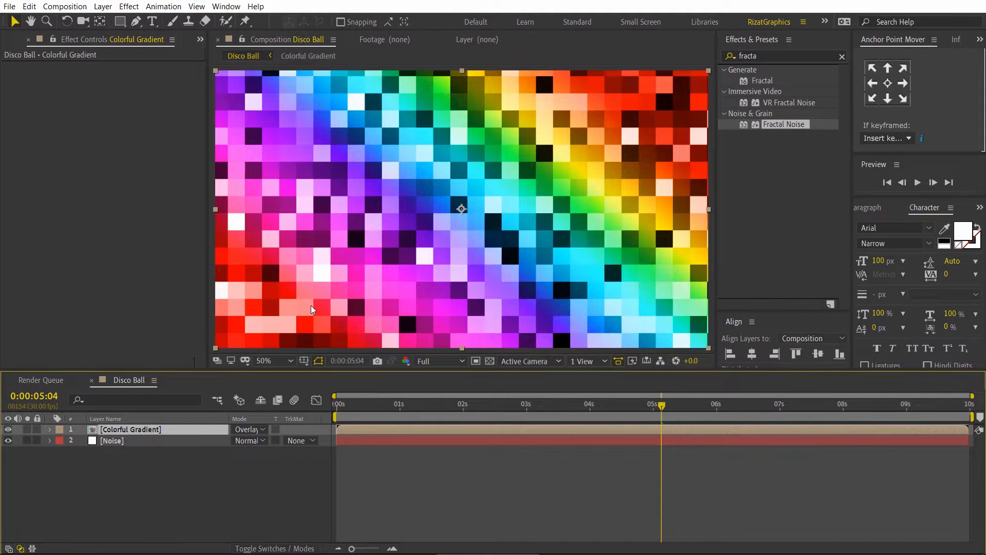
pyautogui.press('Home')
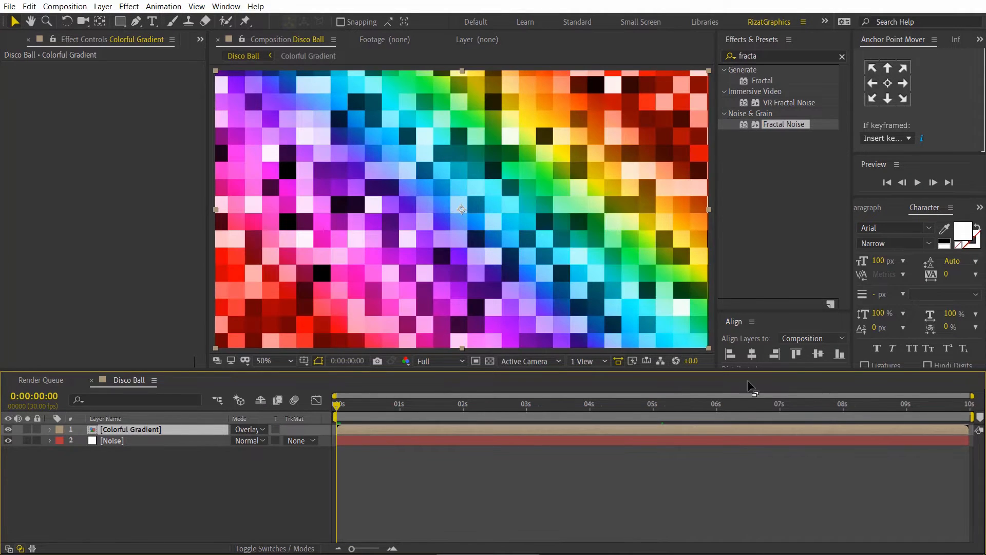
pyautogui.click(917, 183)
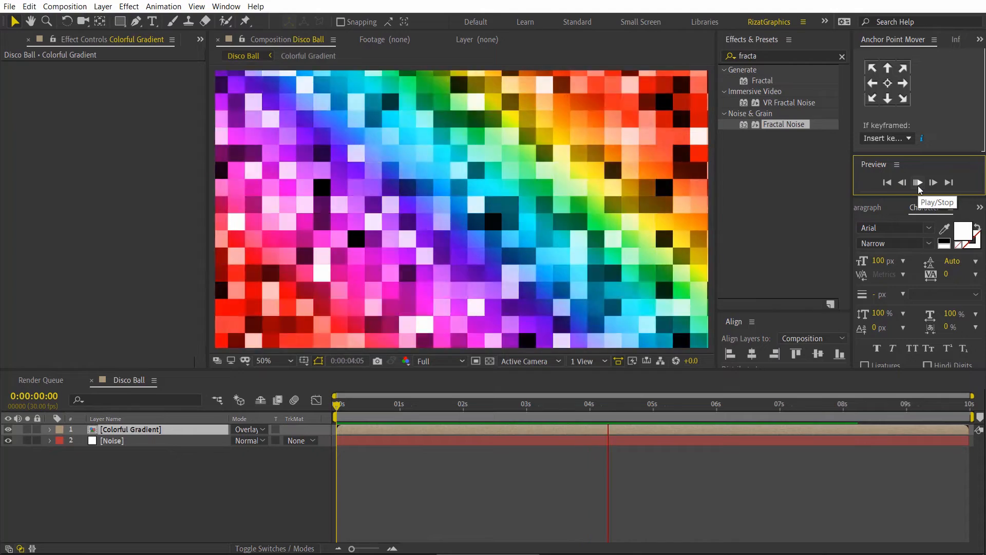
pyautogui.click(917, 183)
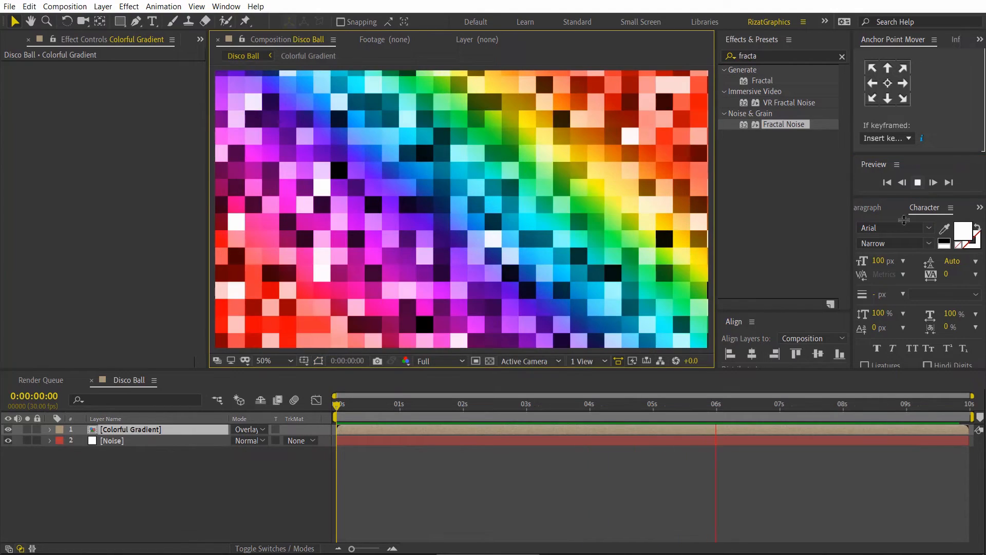
# Step: Move to frame 0:00:00:23 and invert the Fractal Noise effect on the Noise layer
pyautogui.moveTo(655, 412); pyautogui.dragTo(384, 420)
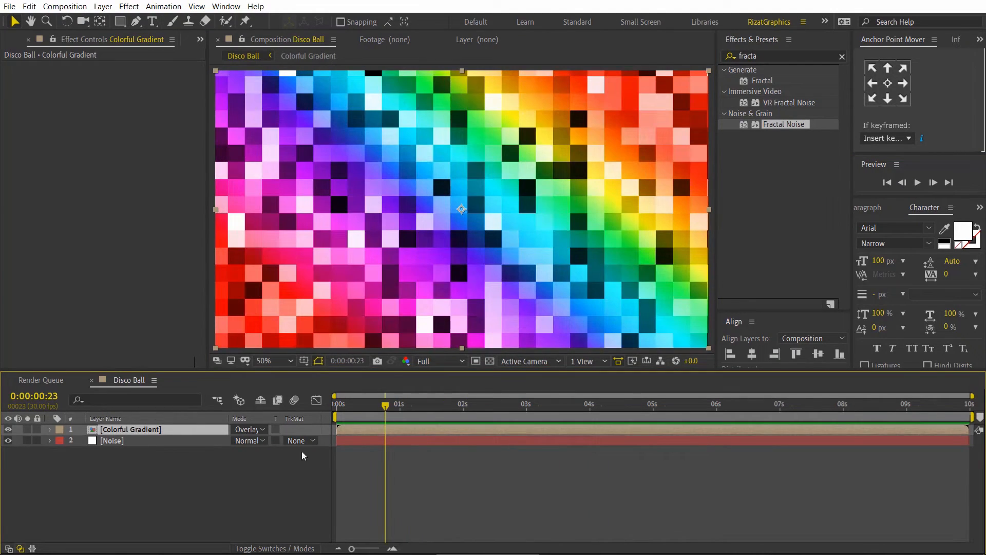
pyautogui.click(144, 441)
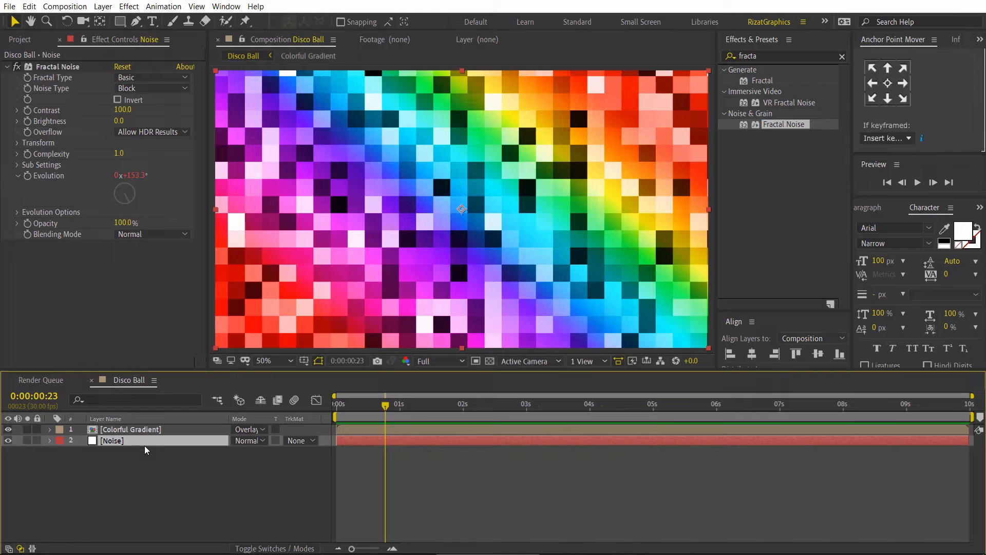
pyautogui.click(118, 100)
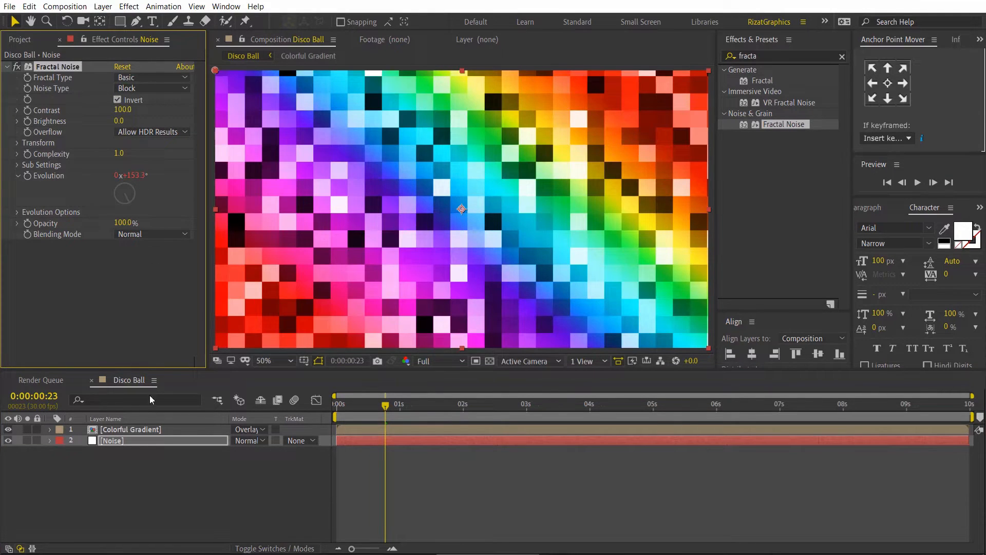
# Step: Create a white 1920 × 1080 px solid layer named Grid
pyautogui.click(146, 472)
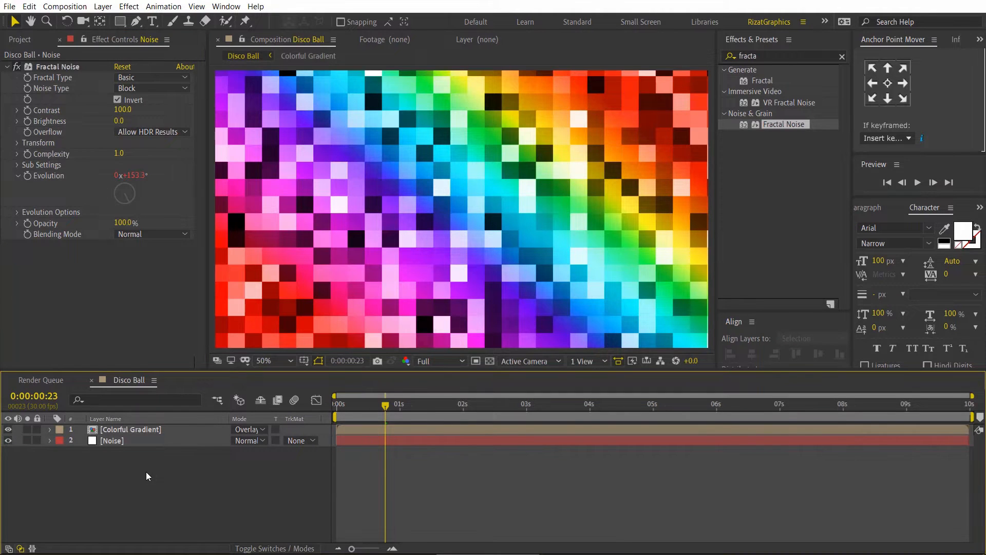
pyautogui.rightClick(146, 472)
pyautogui.moveTo(181, 349)
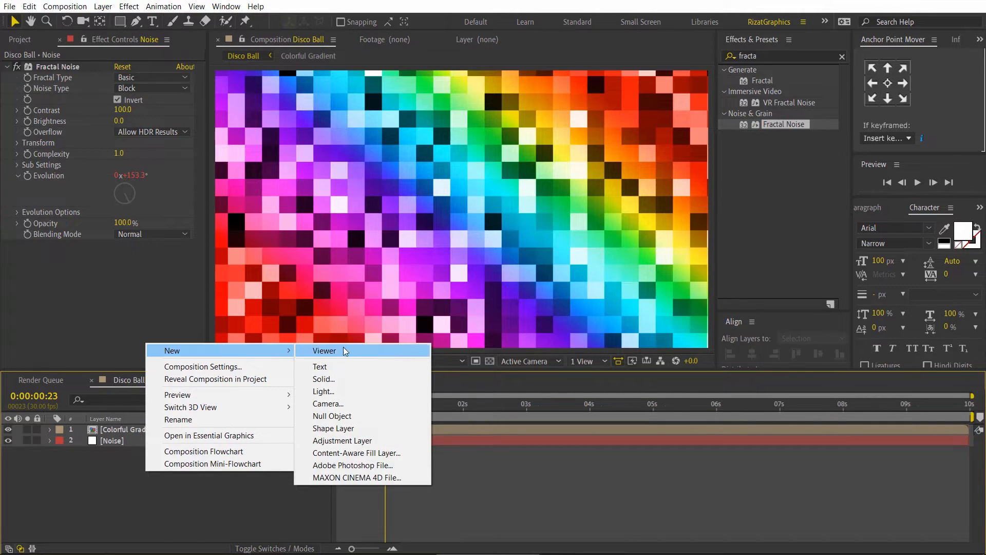
pyautogui.click(353, 378)
pyautogui.click(484, 99)
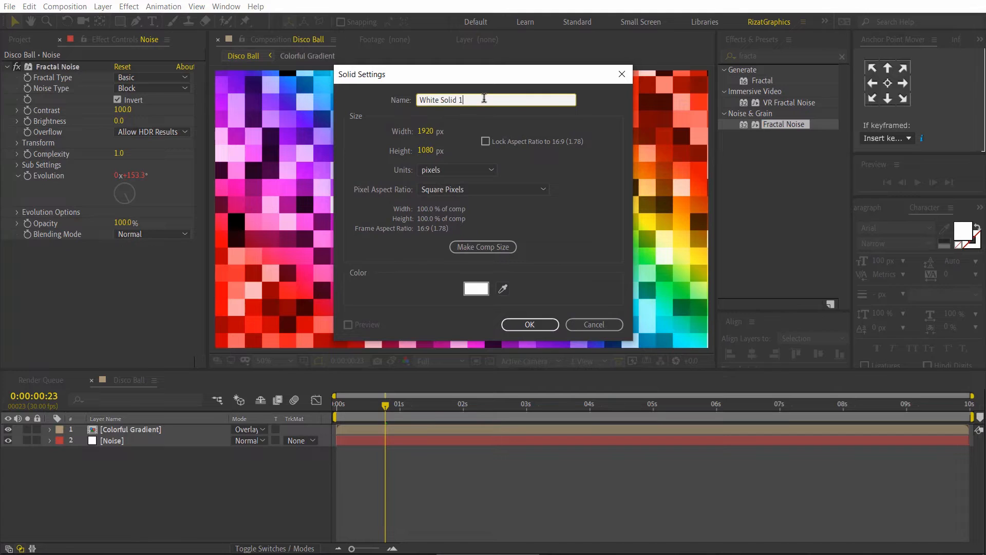
pyautogui.press('BackSpace')
pyautogui.press('BackSpace')
pyautogui.press('BackSpace')
pyautogui.press('BackSpace')
pyautogui.press('BackSpace')
pyautogui.press('BackSpace')
pyautogui.press('BackSpace')
pyautogui.press('BackSpace')
pyautogui.press('BackSpace')
pyautogui.press('BackSpace')
pyautogui.press('BackSpace')
pyautogui.press('BackSpace')
pyautogui.write('Grid')
pyautogui.click(525, 323)
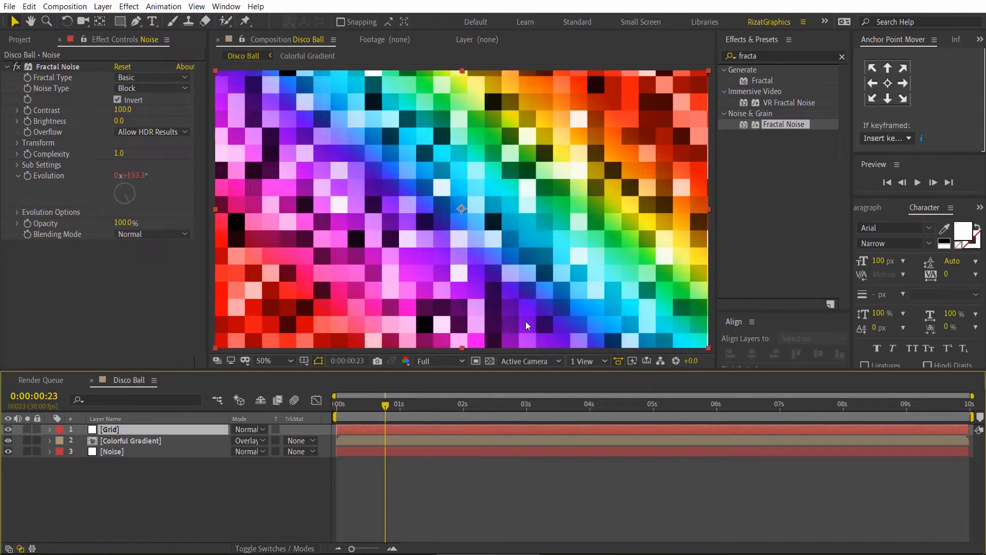
# Step: Find the Grid effect under Generate and apply it to the Grid layer
pyautogui.click(767, 56)
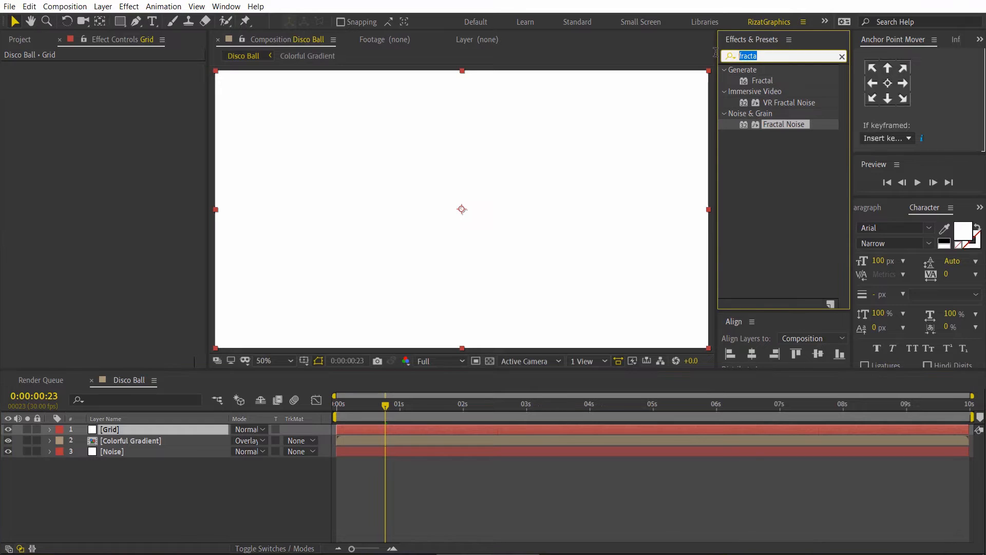
pyautogui.write('grid')
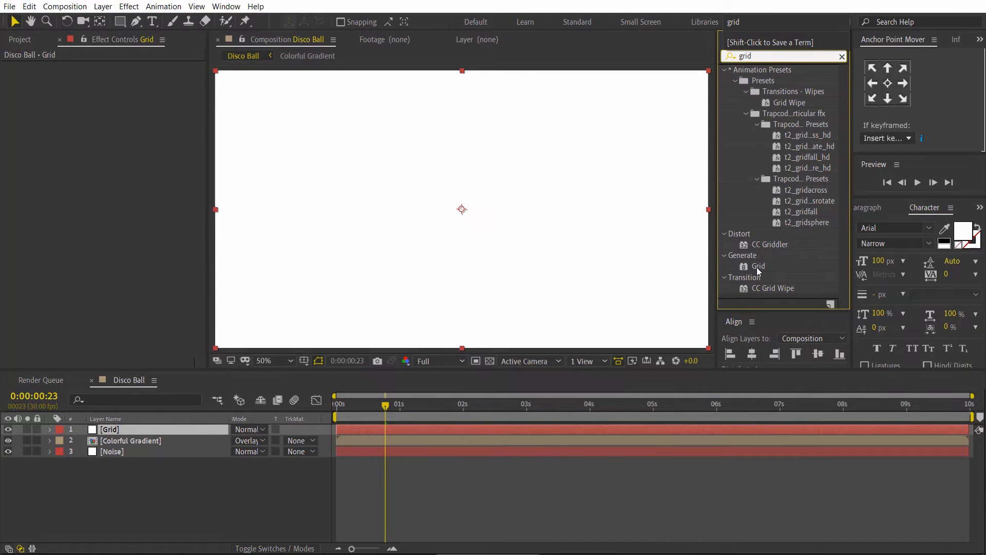
pyautogui.moveTo(757, 267); pyautogui.dragTo(449, 215)
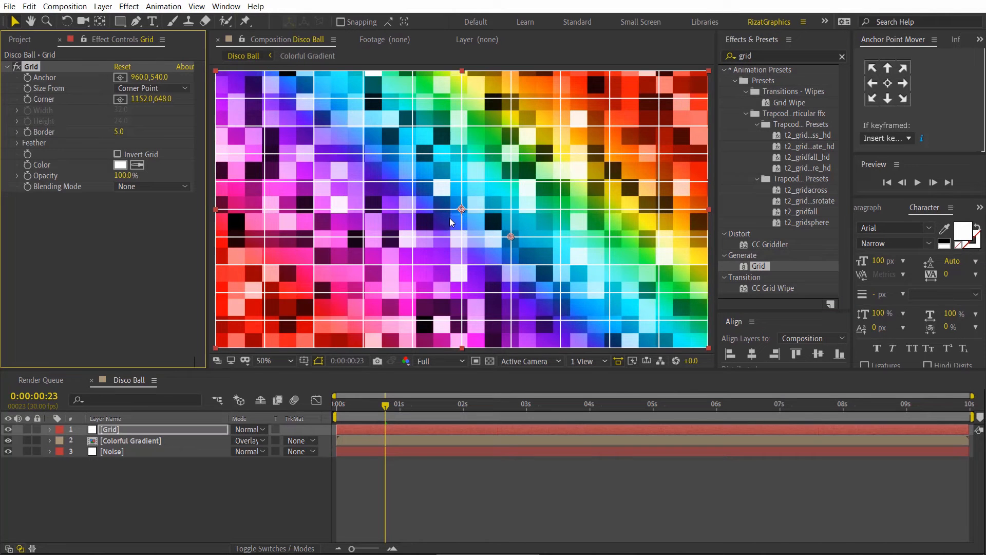
# Step: Align the grid lines with the noise blocks using Anchor 981.5, 554.0 and Corner 1048.0, 620.0, and return to the first frame
pyautogui.scroll(1, 450, 219)
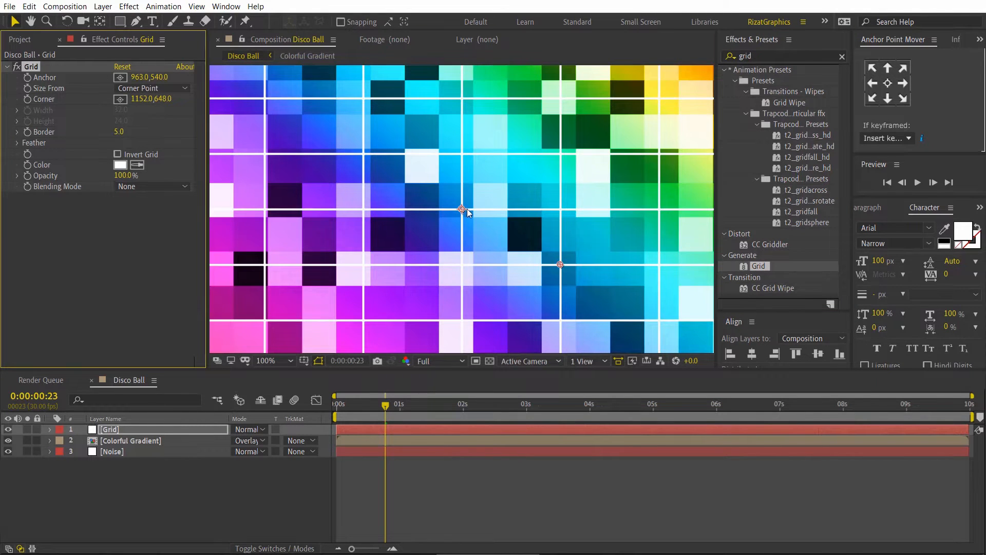
pyautogui.moveTo(462, 209); pyautogui.dragTo(473, 214)
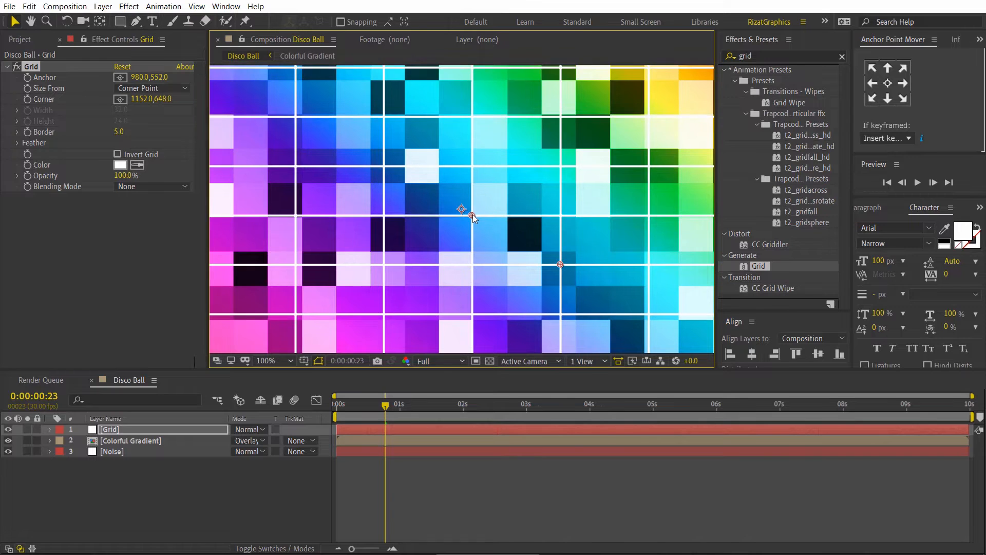
pyautogui.moveTo(559, 265); pyautogui.dragTo(508, 246)
pyautogui.moveTo(472, 214); pyautogui.dragTo(472, 216)
pyautogui.scroll(-2, 474, 221)
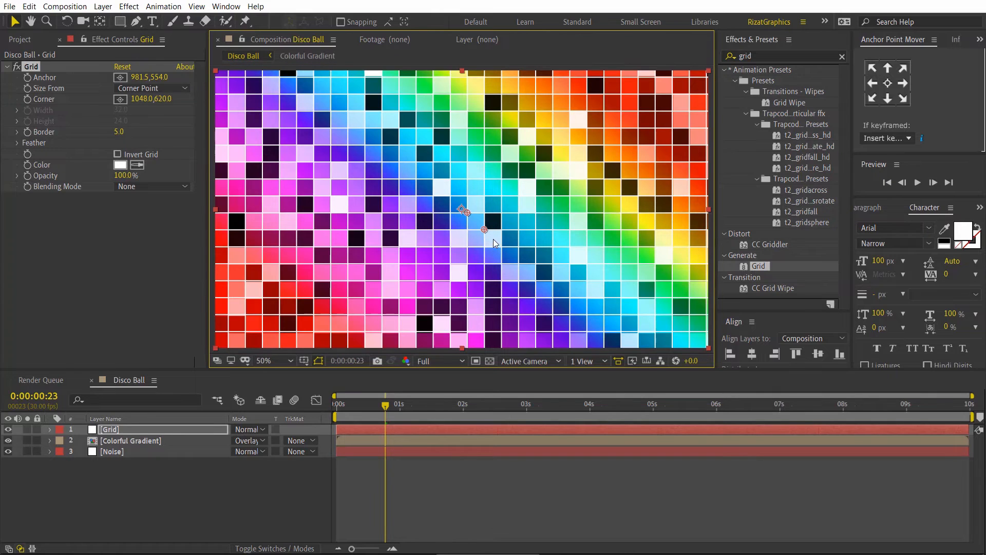
pyautogui.scroll(-1, 372, 304)
pyautogui.scroll(1, 399, 284)
pyautogui.click(209, 472)
pyautogui.moveTo(359, 411); pyautogui.dragTo(322, 407)
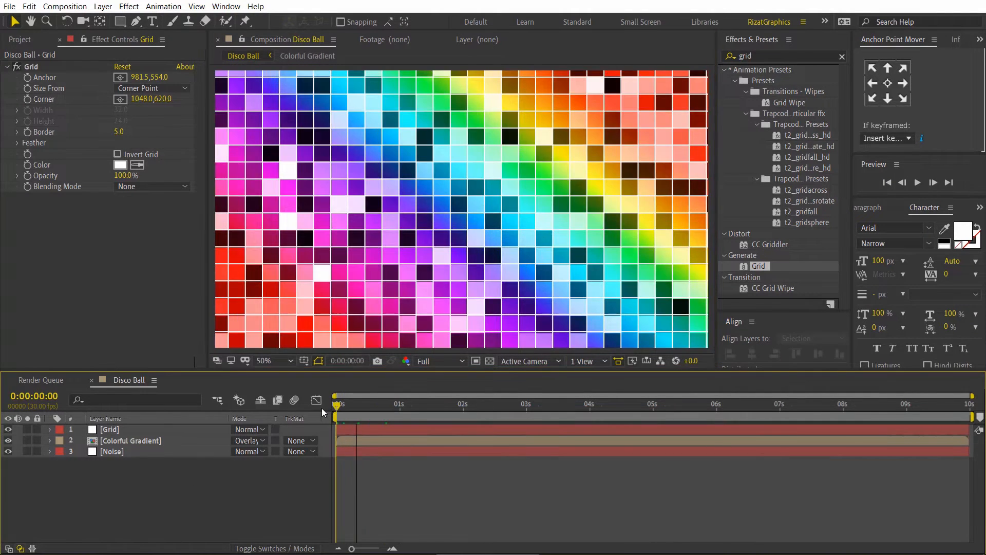
# Step: Set the Grid effect's color to black, 000000, and preview the animation
pyautogui.click(135, 431)
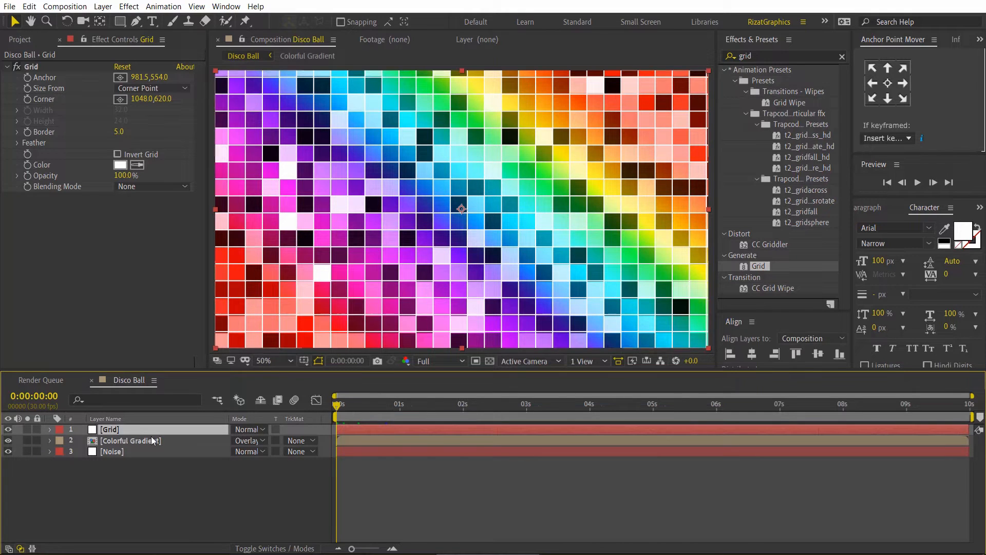
pyautogui.click(121, 164)
pyautogui.moveTo(573, 225); pyautogui.dragTo(635, 323)
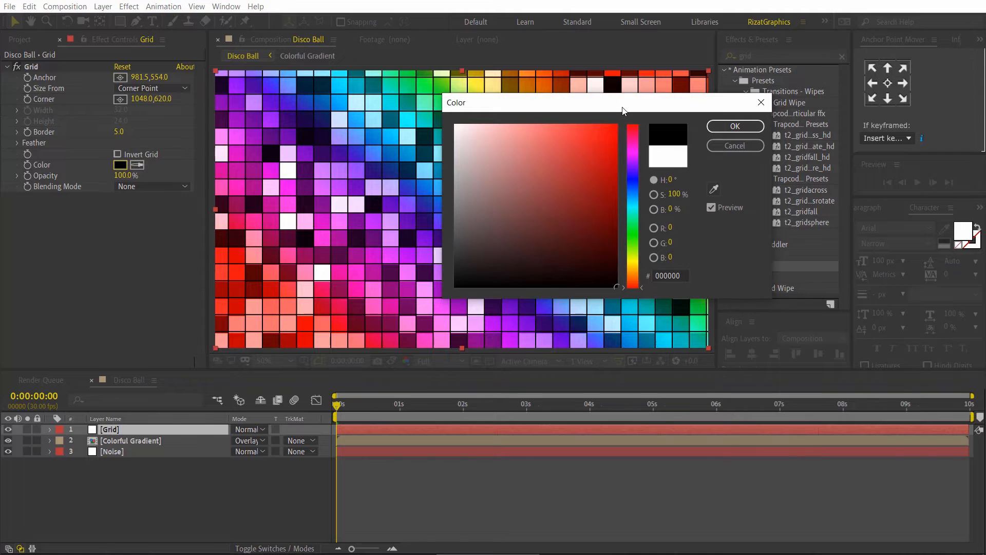
pyautogui.moveTo(623, 111); pyautogui.dragTo(472, 129)
pyautogui.click(588, 144)
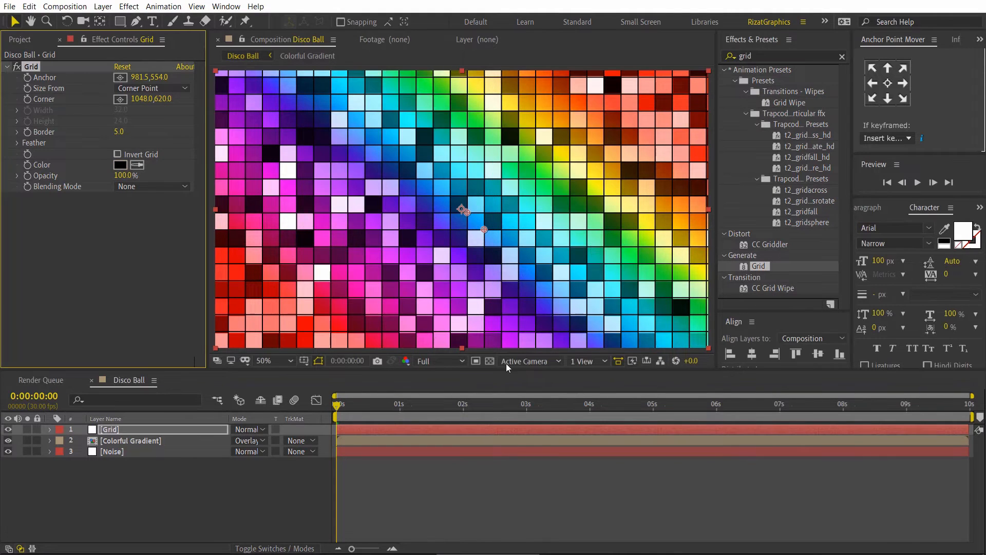
pyautogui.click(918, 182)
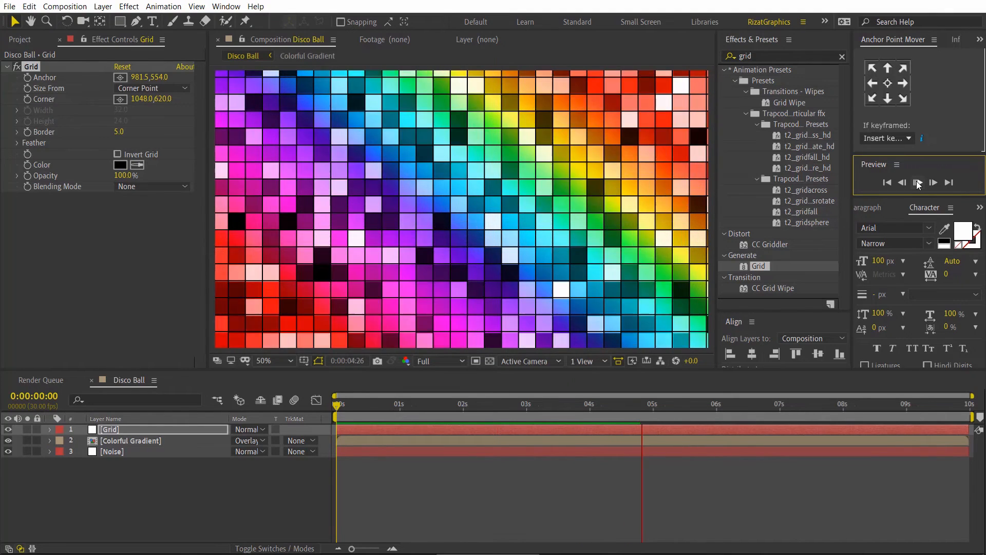
pyautogui.click(917, 183)
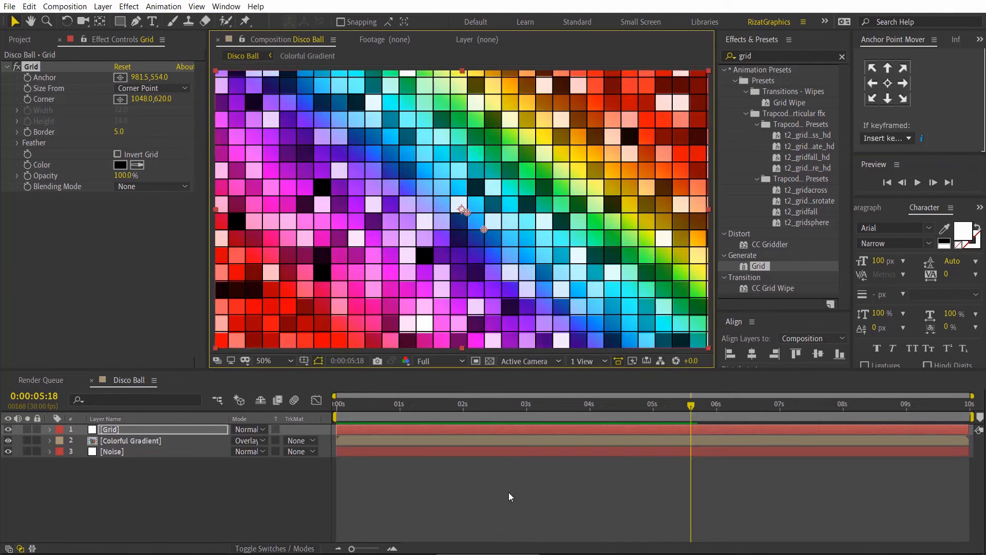
# Step: Pre-compose the Grid, Colorful Gradient and Noise layers as Disco_Ball_Build, moving all attributes into the new composition
pyautogui.moveTo(148, 471); pyautogui.dragTo(146, 427)
pyautogui.rightClick(146, 427)
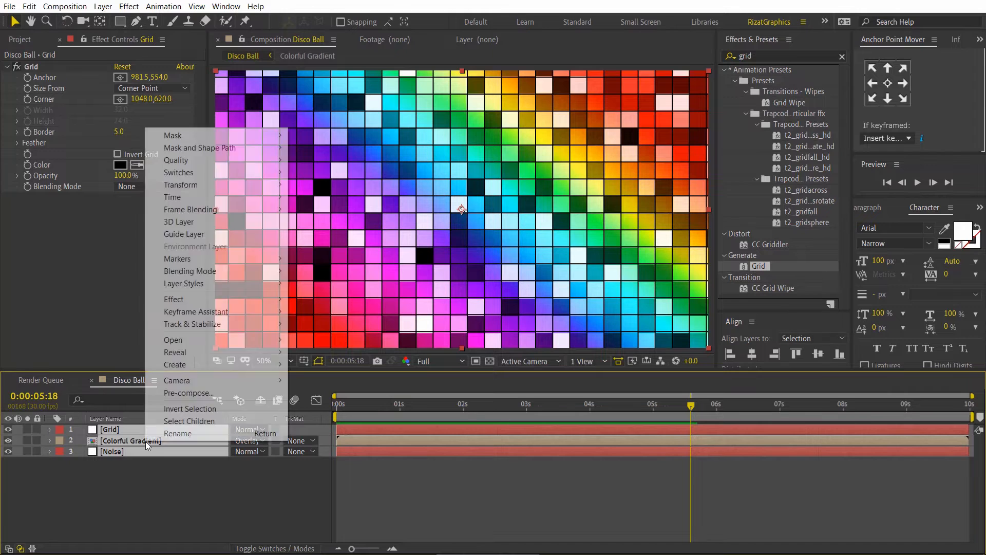
pyautogui.click(184, 392)
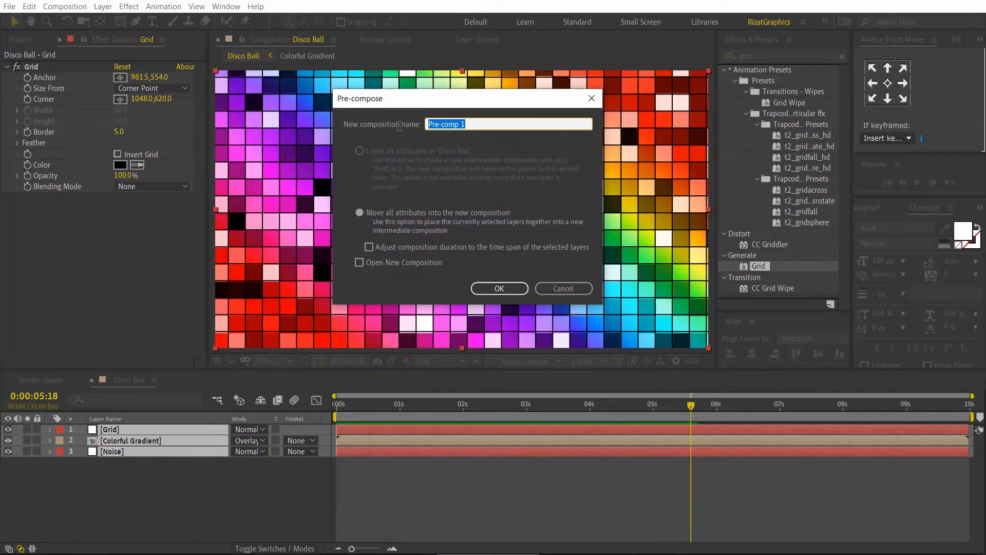
pyautogui.write('Disco_Ball_Build')
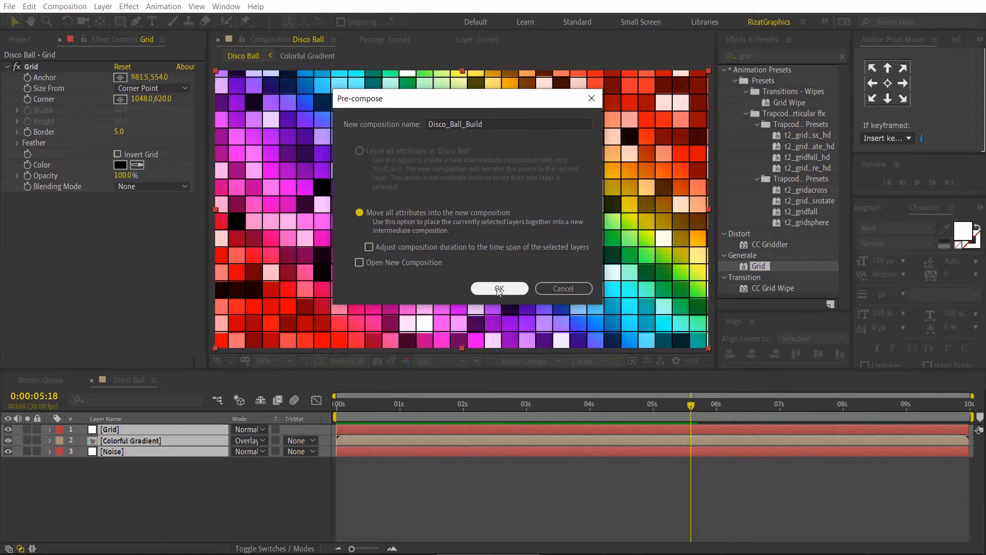
pyautogui.click(497, 288)
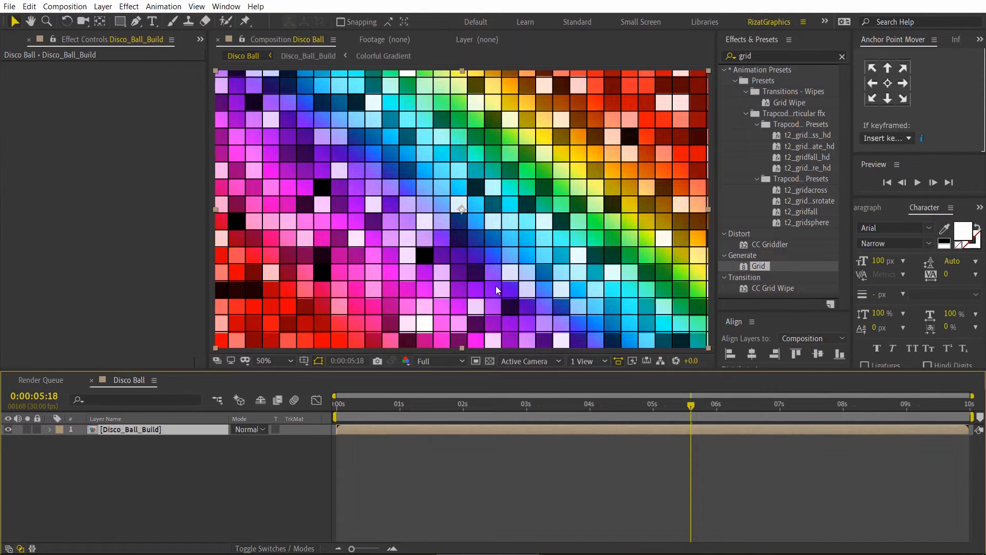
# Step: Find the CC Sphere effect and apply it to the Disco_Ball_Build layer
pyautogui.click(765, 54)
pyautogui.write('cc')
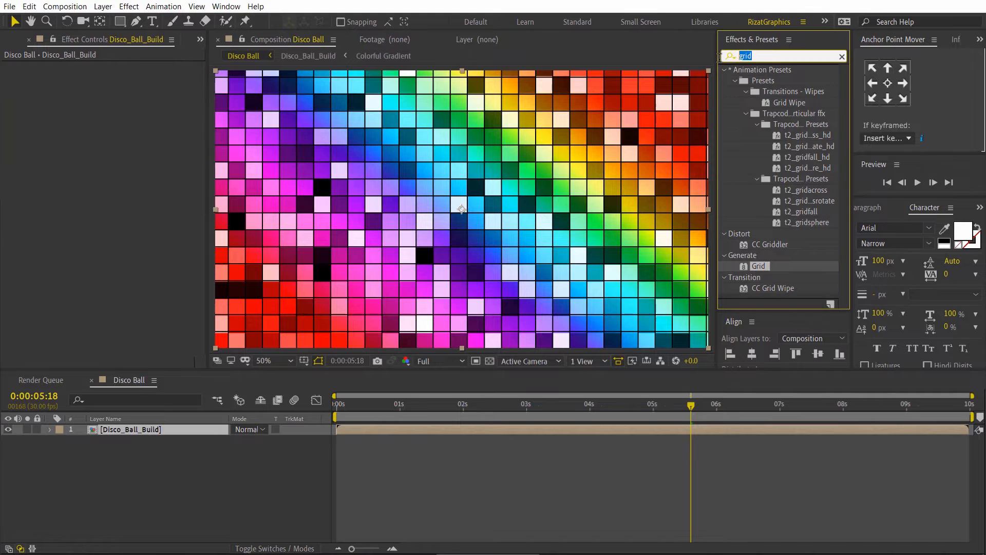
pyautogui.write(' sp')
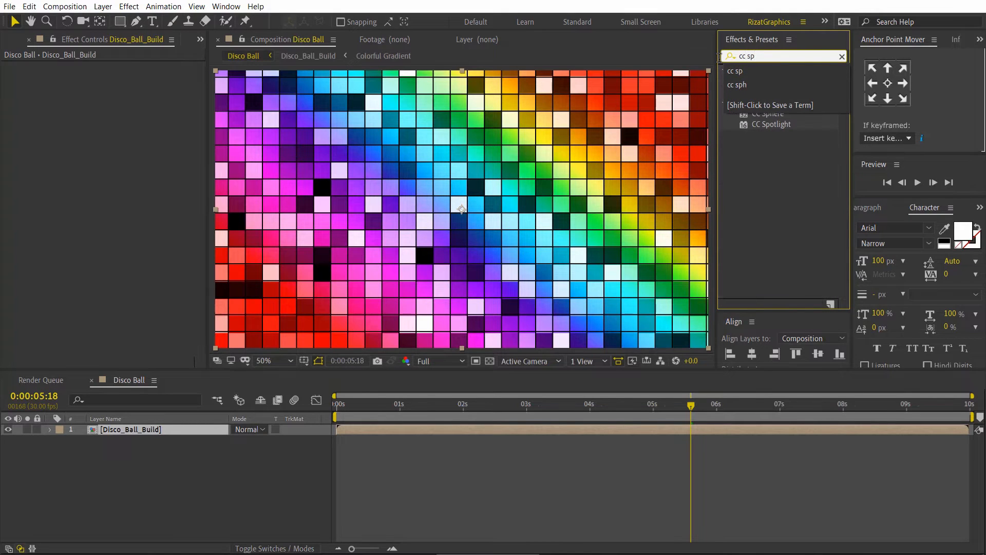
pyautogui.moveTo(763, 114); pyautogui.dragTo(503, 209)
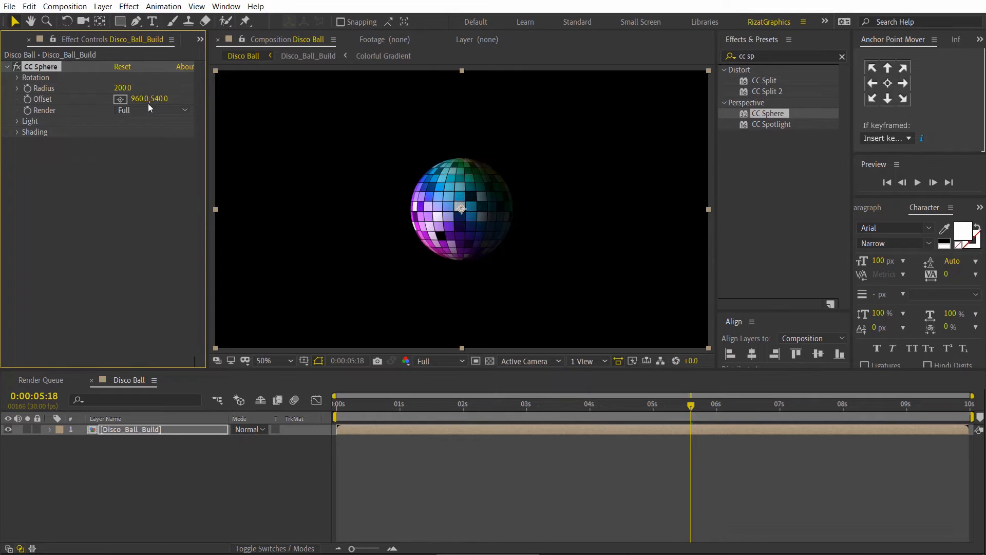
# Step: Set the CC Sphere effect's Radius to 350 and its Light Height to 100
pyautogui.click(128, 89)
pyautogui.write('50')
pyautogui.press('Return')
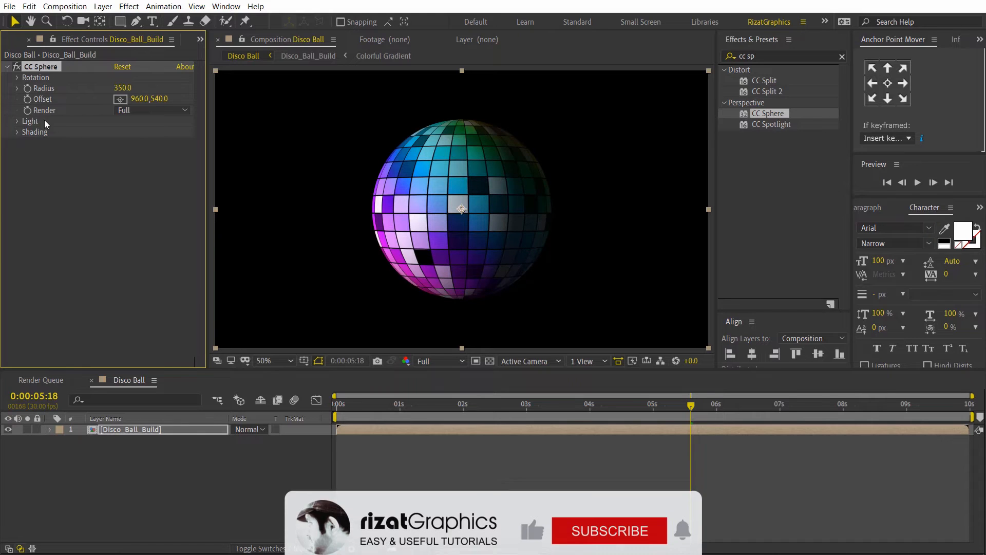
pyautogui.click(17, 121)
pyautogui.click(121, 154)
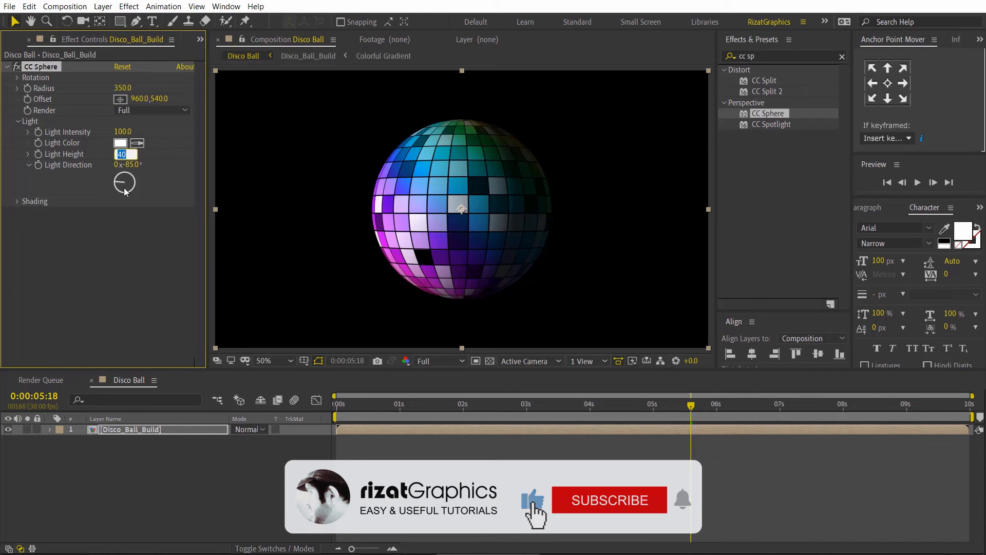
pyautogui.write('100')
pyautogui.press('Return')
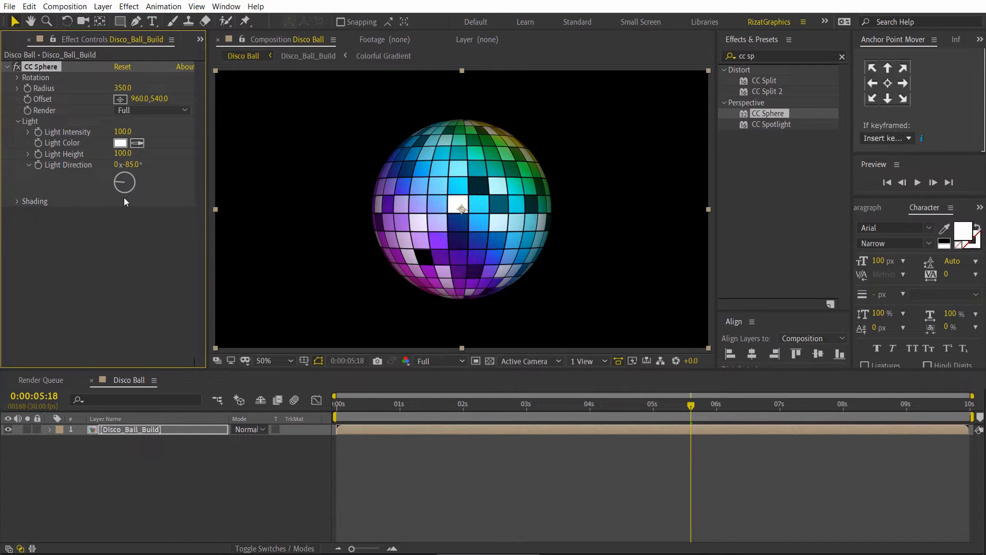
# Step: Drive the CC Sphere effect's Rotation Y on the Disco_Ball_Build layer with the expression time*50
pyautogui.click(17, 77)
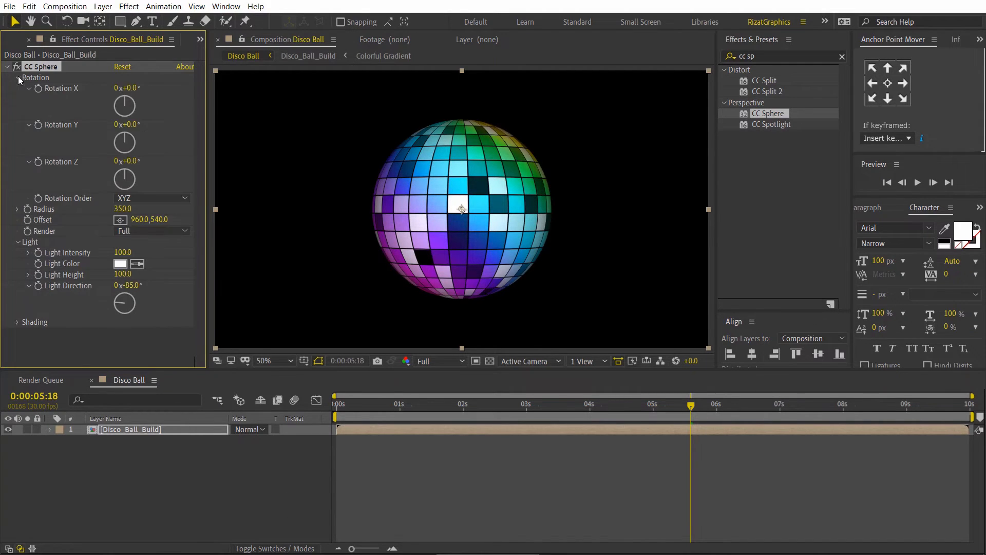
pyautogui.click(338, 406)
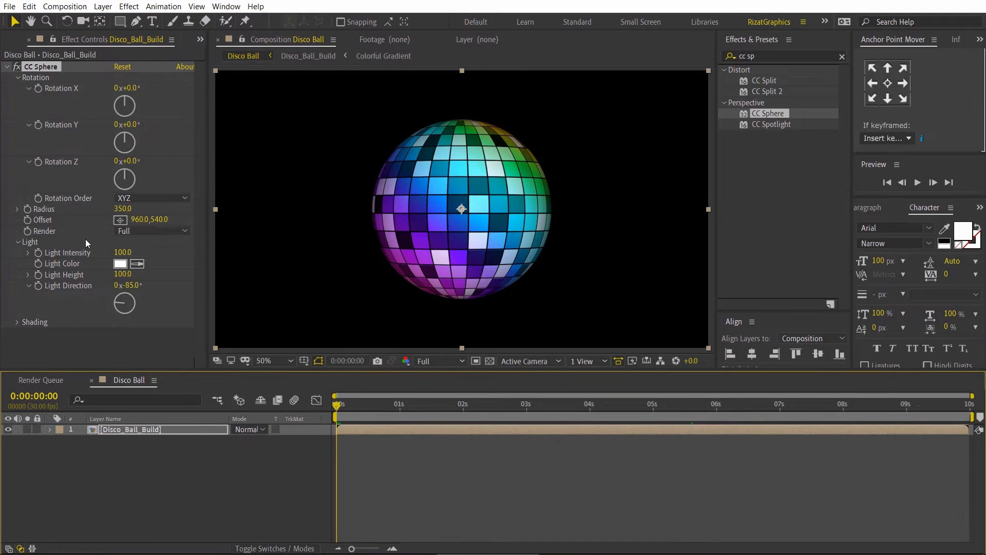
pyautogui.keyDown('alt'); pyautogui.click(39, 126); pyautogui.keyUp('alt')
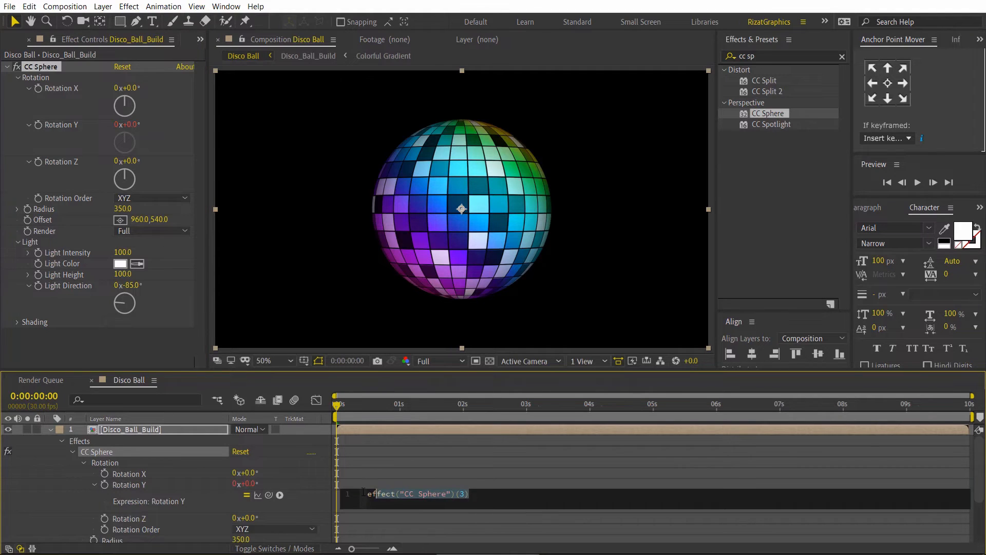
pyautogui.write('time*')
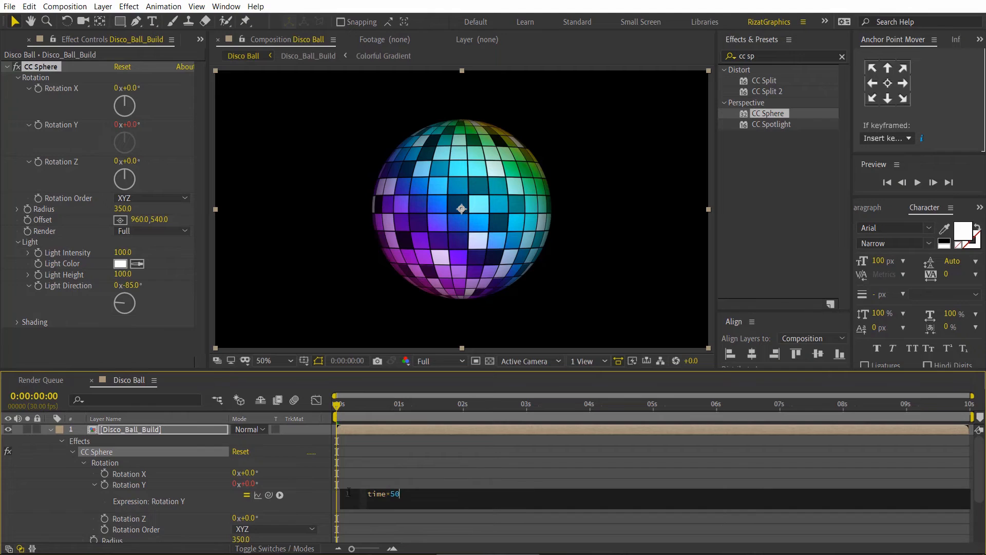
pyautogui.click(369, 472)
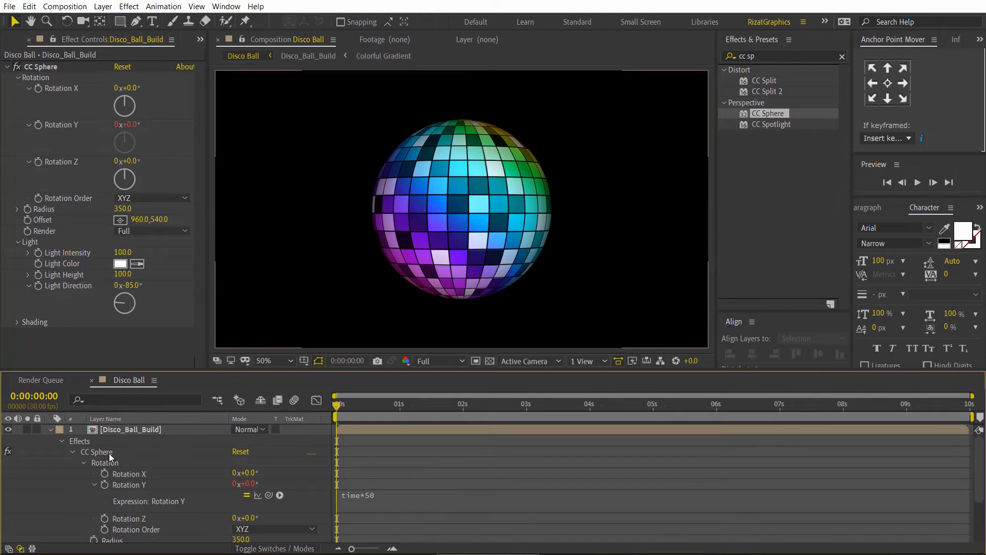
pyautogui.click(50, 428)
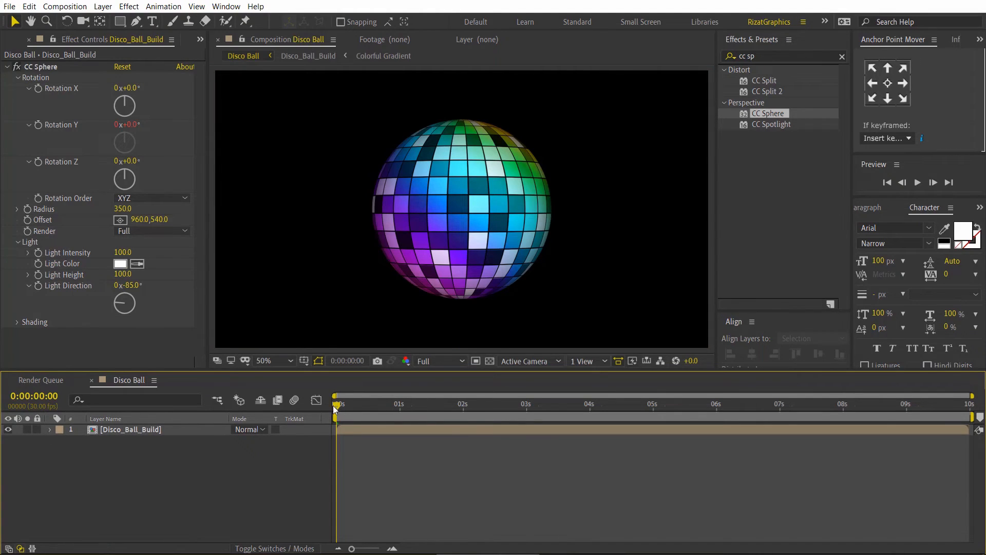
# Step: Clear the effects search and preview the disco ball's rotation, stopping playback after checking it
pyautogui.click(840, 57)
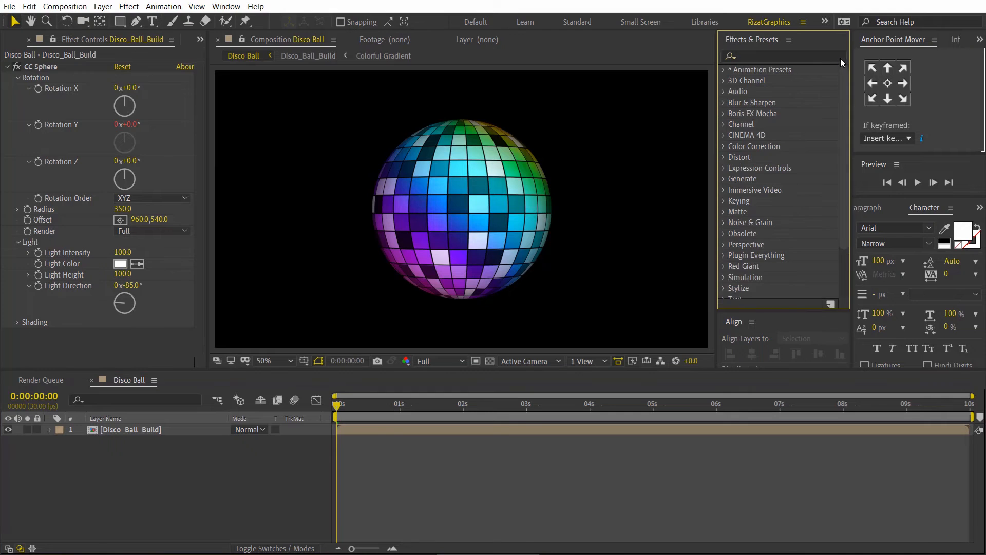
pyautogui.click(918, 183)
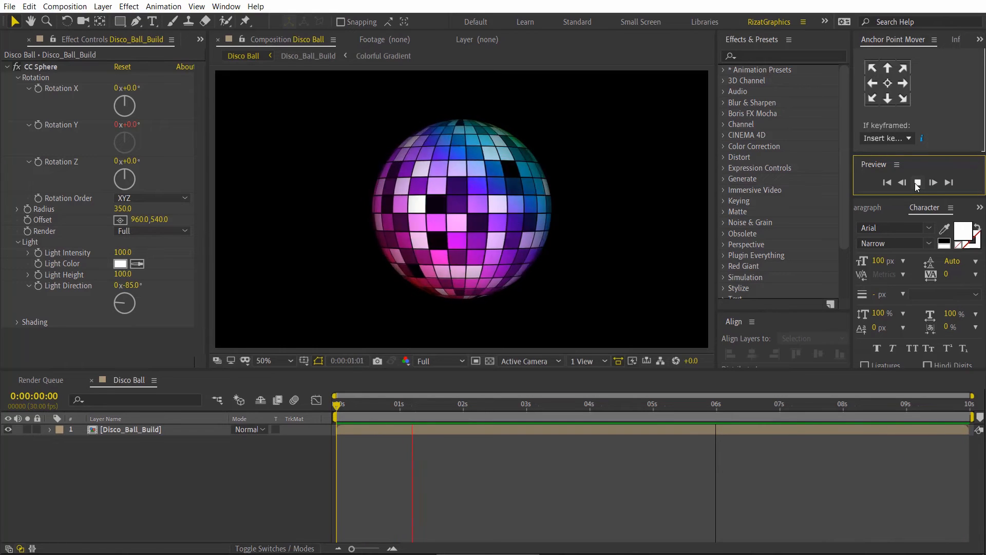
pyautogui.click(917, 182)
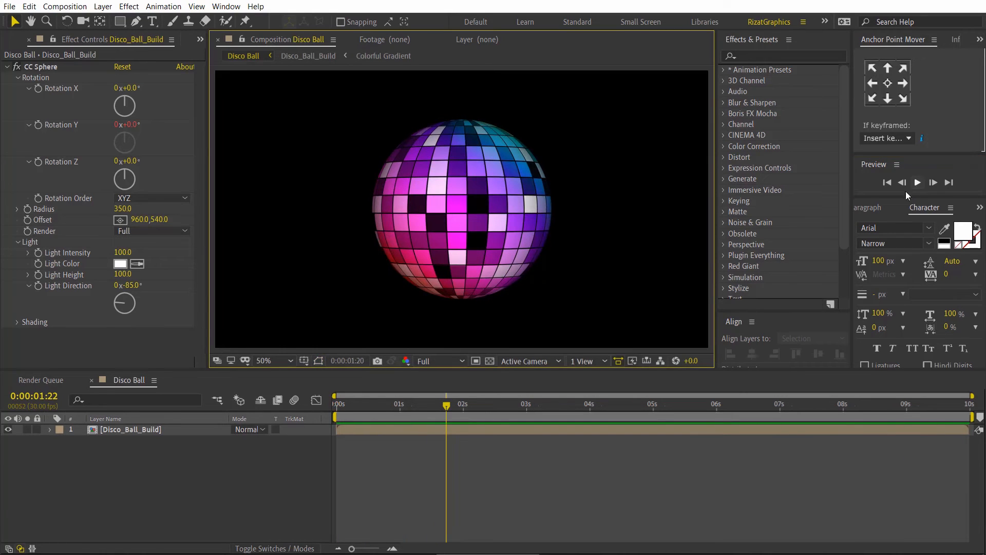
# Step: Add a new adjustment layer above Disco_Ball_Build in the Disco Ball composition
pyautogui.rightClick(203, 467)
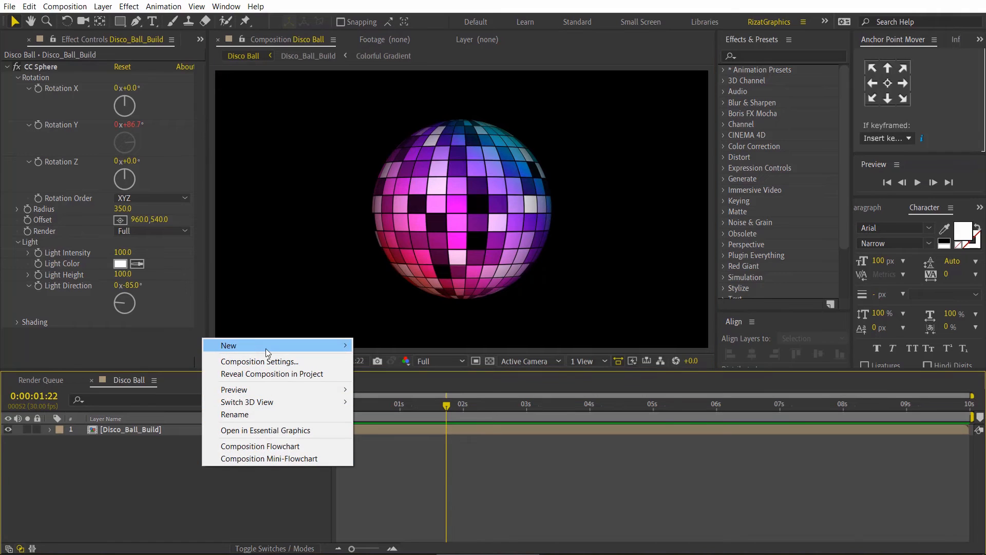
pyautogui.moveTo(334, 345)
pyautogui.click(452, 435)
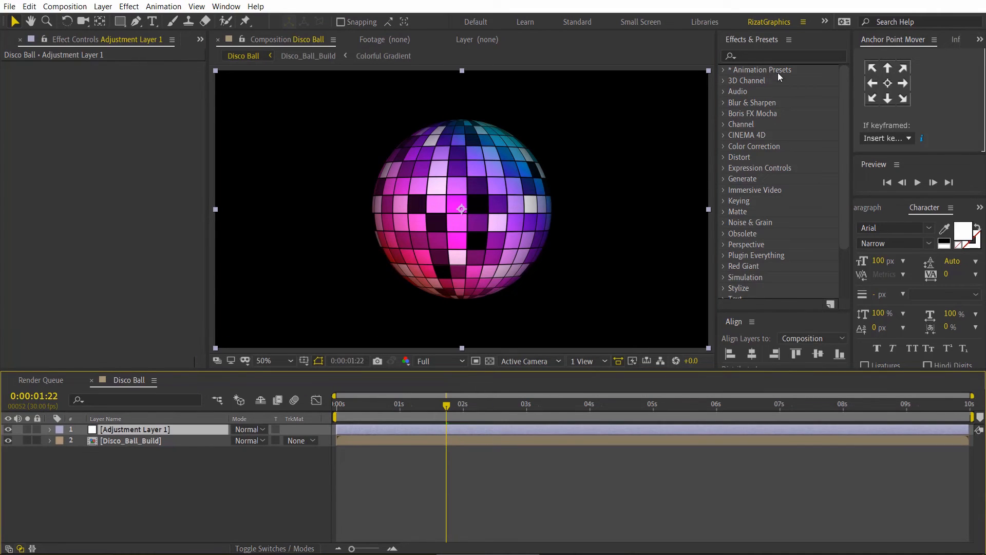
# Step: Apply the CC Radial Fast Blur effect to the adjustment layer and set the layer's blending mode to Linear Dodge
pyautogui.click(776, 56)
pyautogui.write('cc ra')
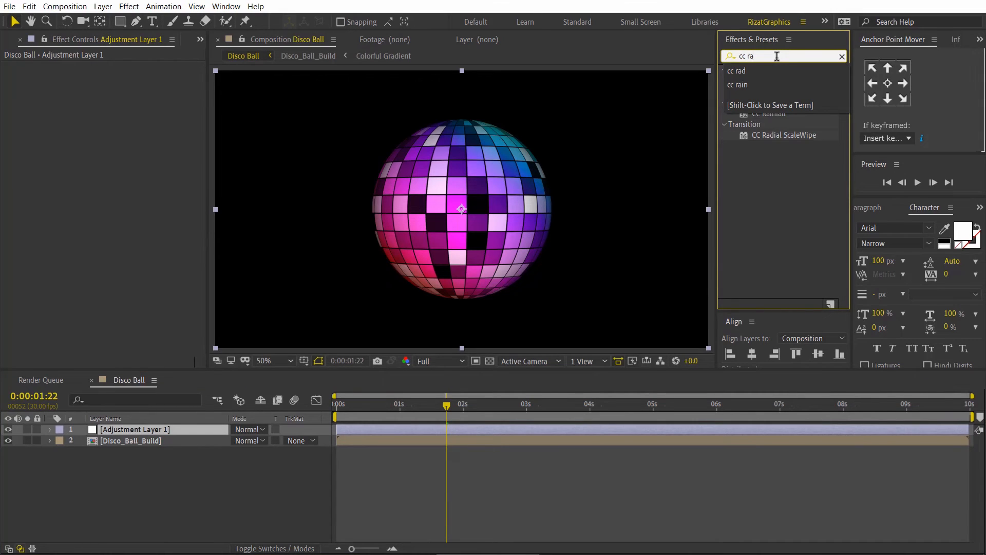
pyautogui.click(785, 151)
pyautogui.moveTo(791, 96); pyautogui.dragTo(154, 428)
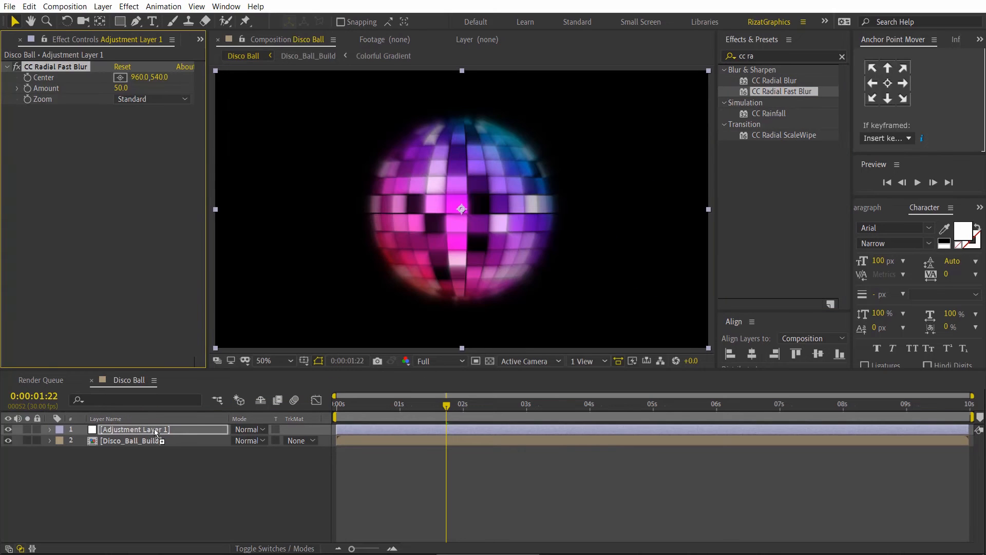
pyautogui.click(249, 428)
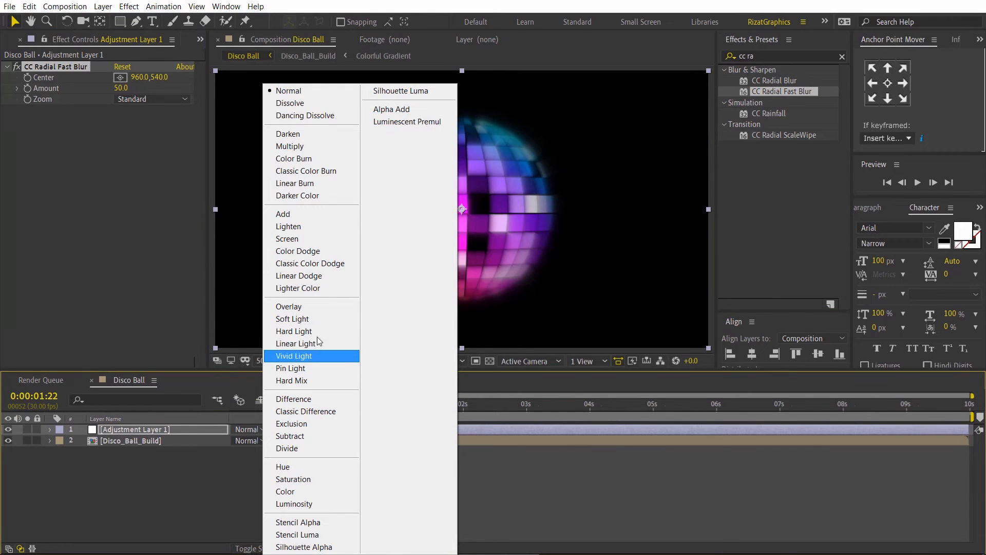
pyautogui.click(356, 277)
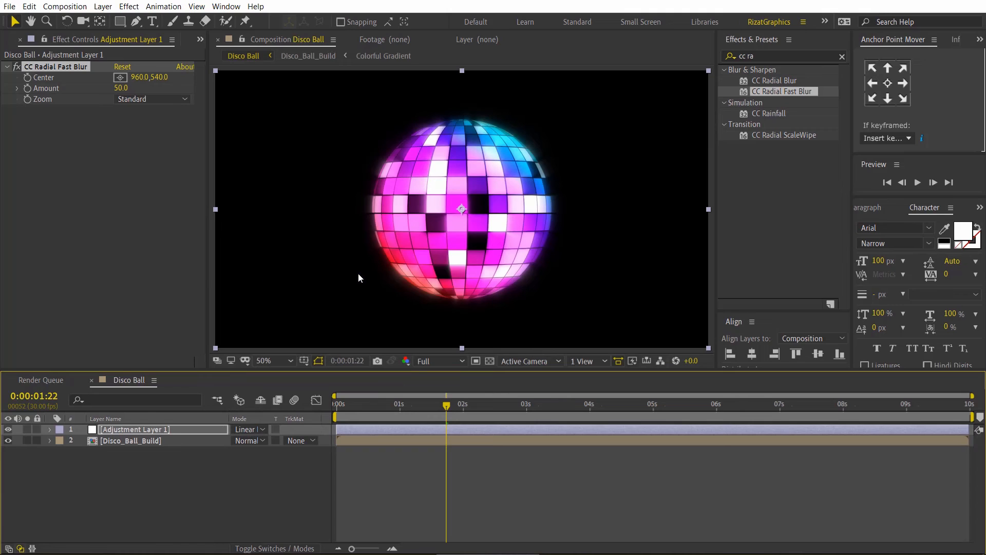
# Step: Set the CC Radial Fast Blur Amount to 95 and preview the animation from the start of the timeline
pyautogui.click(121, 88)
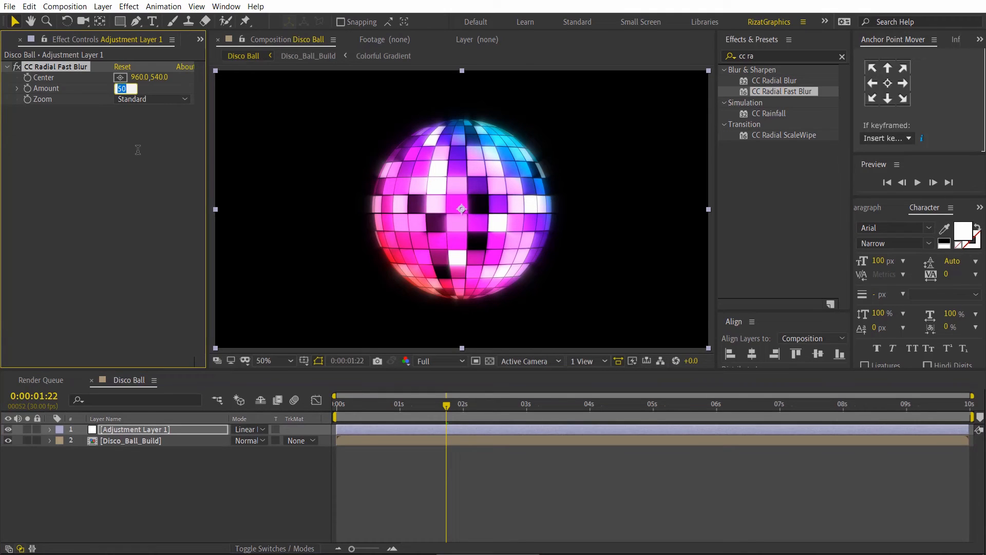
pyautogui.write('95')
pyautogui.press('Return')
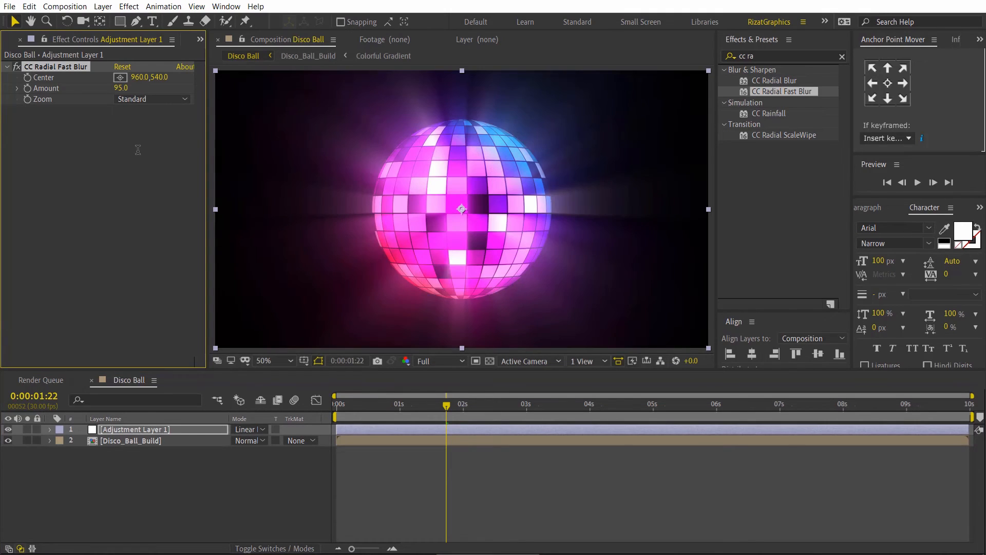
pyautogui.click(146, 102)
pyautogui.click(147, 110)
pyautogui.click(338, 411)
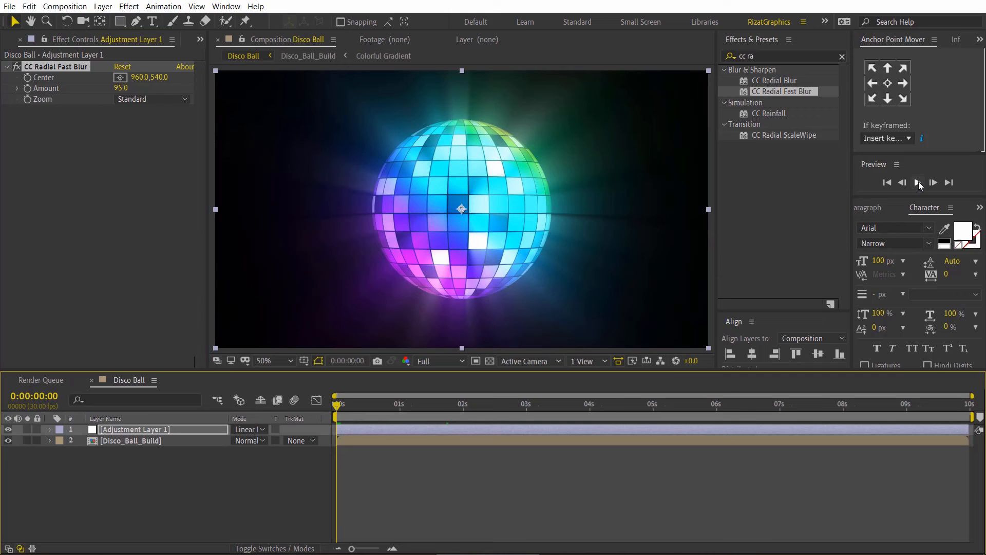
pyautogui.click(918, 183)
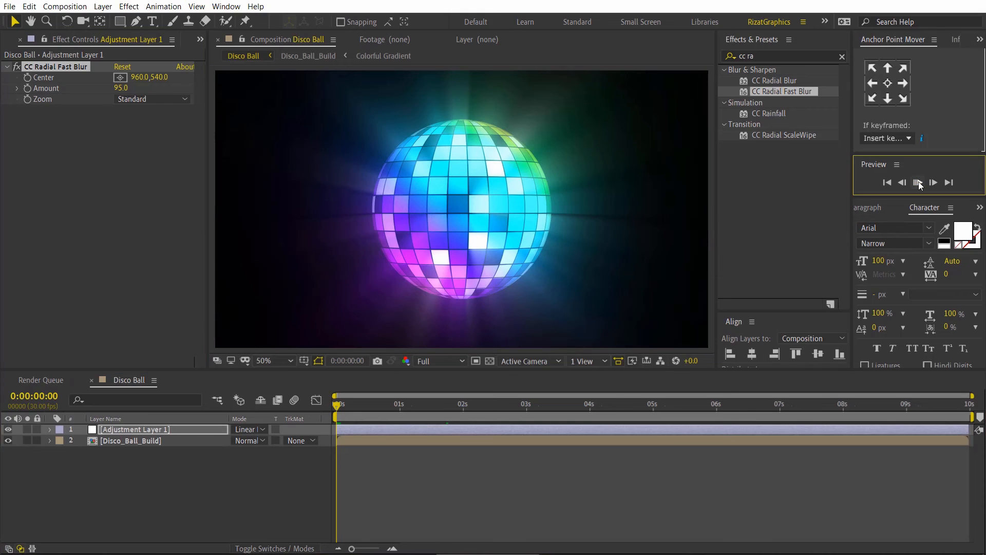